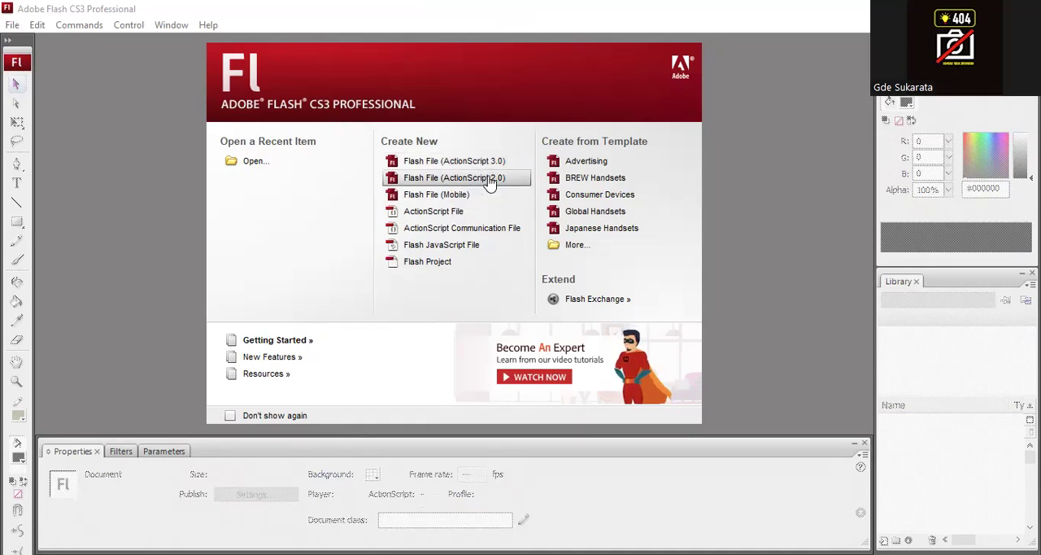
- Create a new Flash File (ActionScript 2.0) document
{"action": "left_click", "coordinate": [488, 179]}
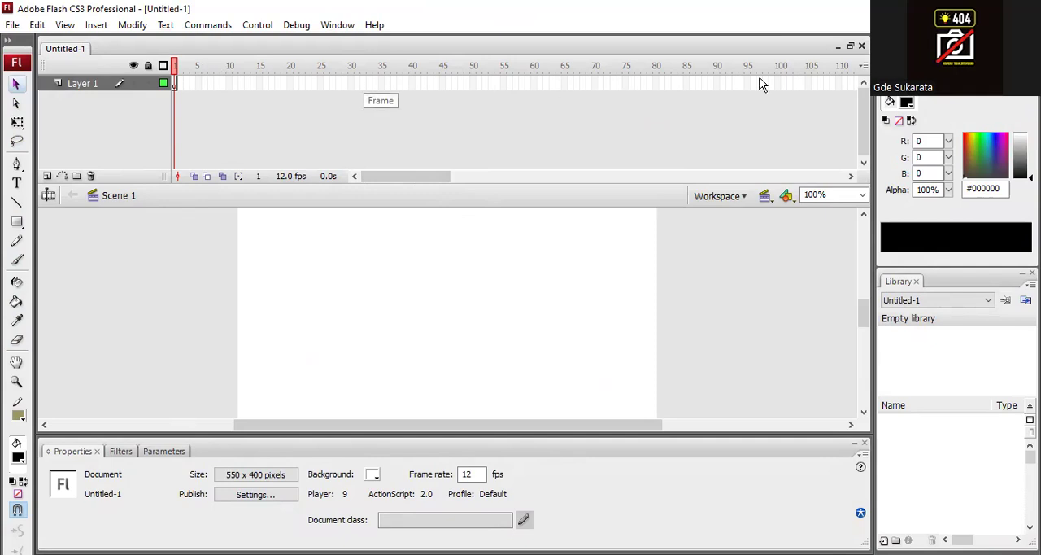
{"action": "left_click", "coordinate": [175, 82]}
{"action": "left_click", "coordinate": [181, 84]}
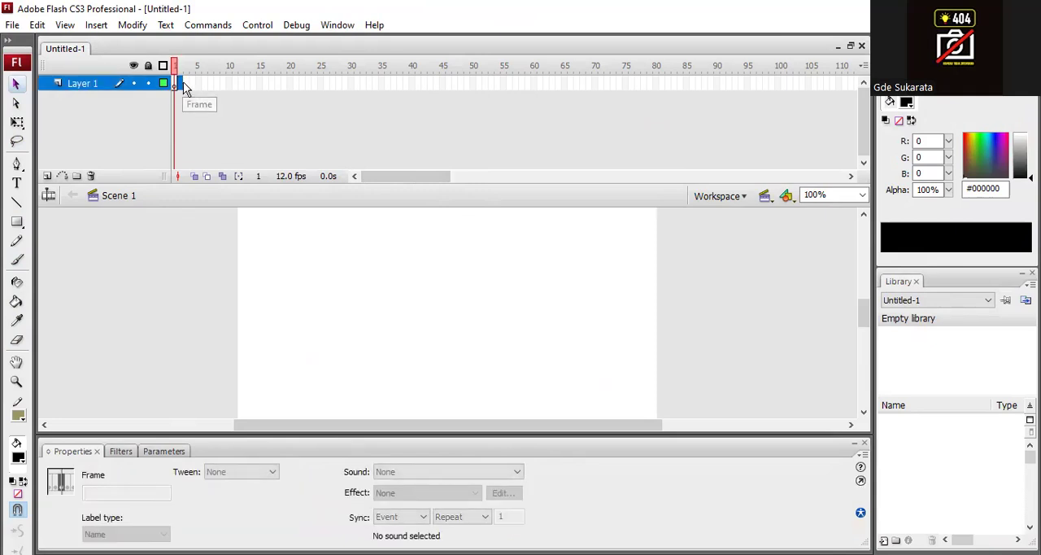
{"action": "left_click", "coordinate": [188, 83]}
{"action": "left_click", "coordinate": [200, 83]}
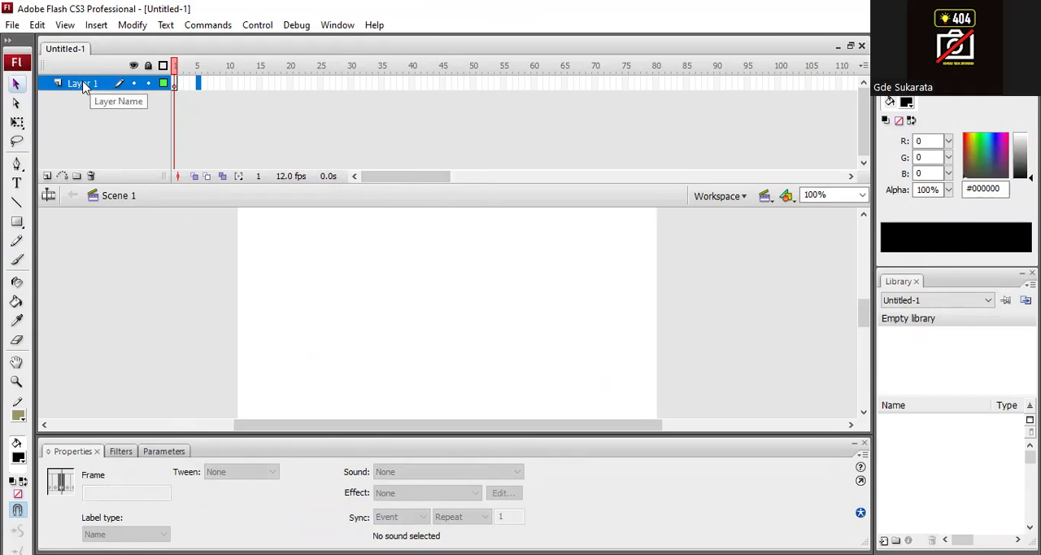
{"action": "left_click", "coordinate": [173, 84]}
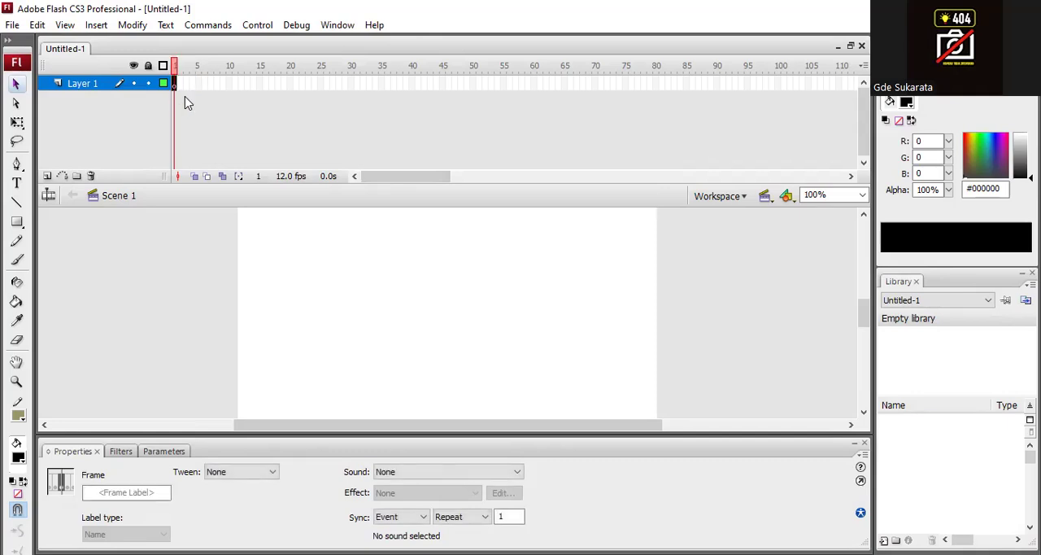
{"action": "left_click", "coordinate": [181, 93]}
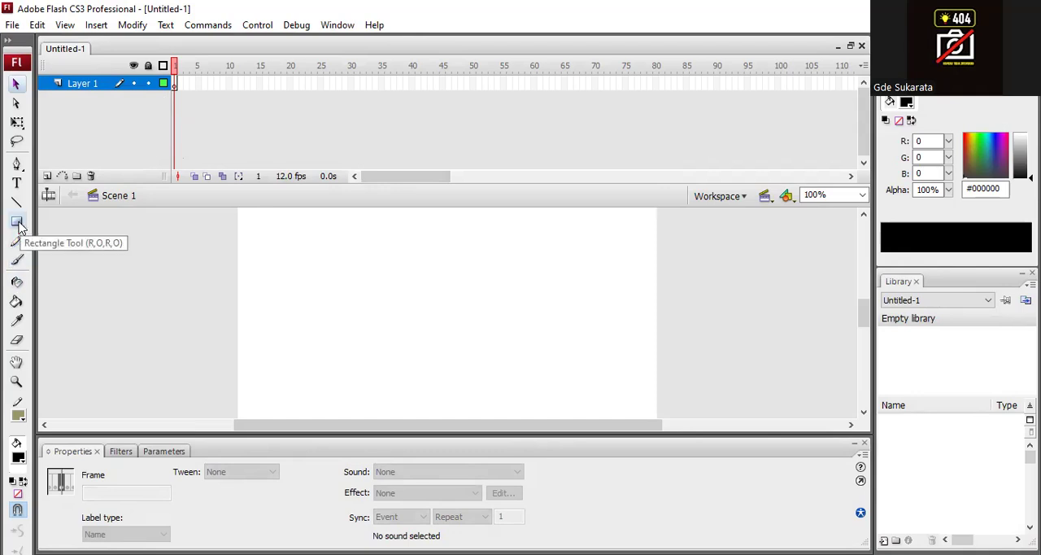
- Draw a black rectangle in the upper-left part of the stage with the Rectangle tool
{"action": "left_click_drag", "start_coordinate": [19, 226], "coordinate": [67, 250]}
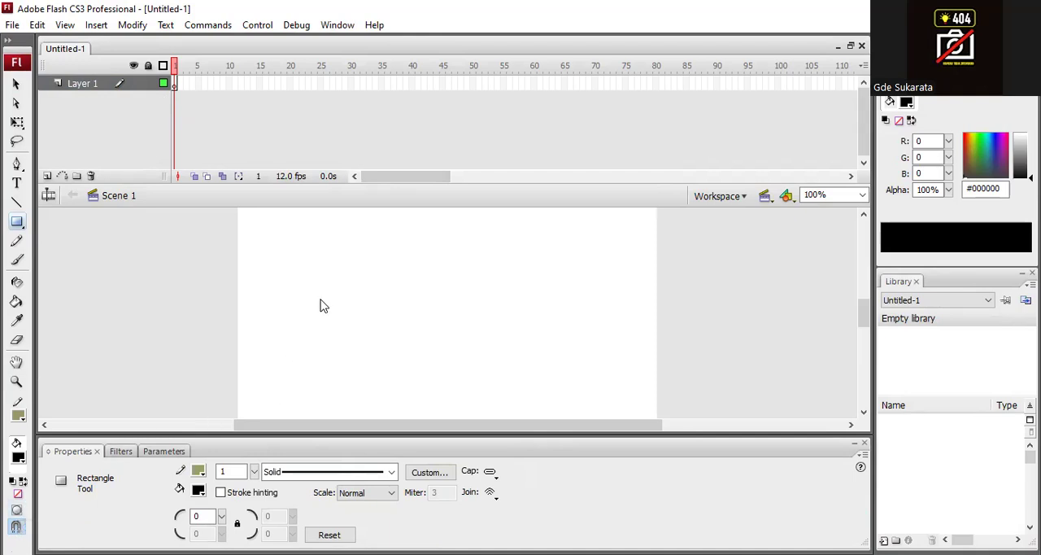
{"action": "left_click_drag", "start_coordinate": [313, 248], "coordinate": [411, 332]}
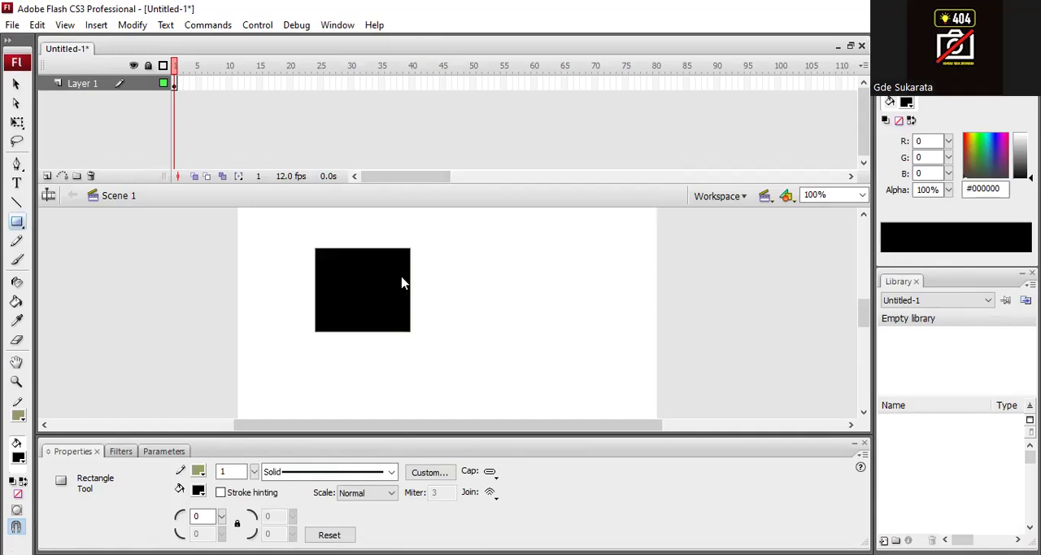
- Pull pieces off the black rectangle's four corners and delete all the resulting shapes
{"action": "left_click", "coordinate": [16, 83]}
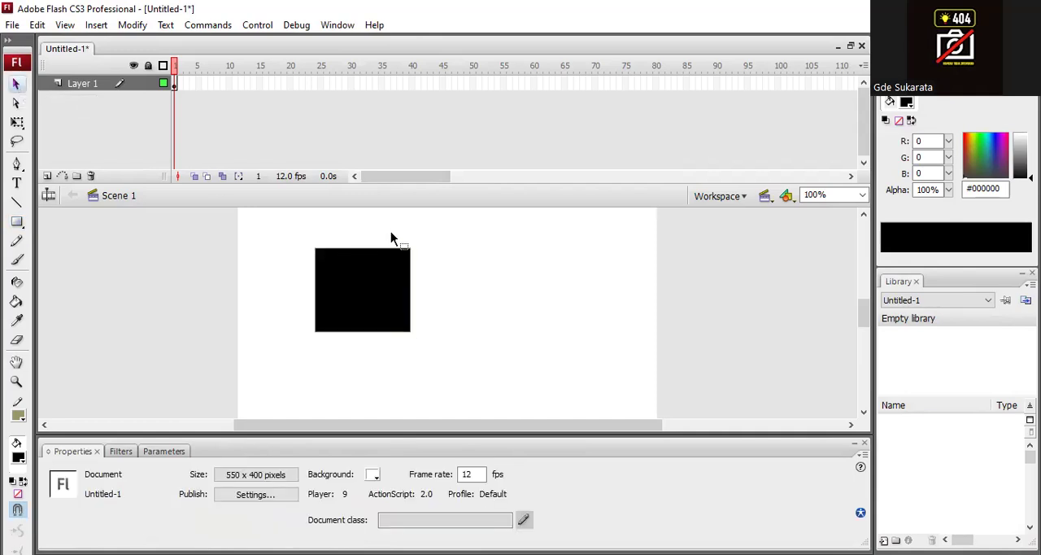
{"action": "left_click_drag", "start_coordinate": [379, 231], "coordinate": [424, 252]}
{"action": "left_click_drag", "start_coordinate": [303, 233], "coordinate": [305, 360]}
{"action": "left_click_drag", "start_coordinate": [426, 310], "coordinate": [378, 361]}
{"action": "left_click_drag", "start_coordinate": [397, 321], "coordinate": [413, 365]}
{"action": "left_click", "coordinate": [475, 305]}
{"action": "left_click_drag", "start_coordinate": [252, 218], "coordinate": [470, 400]}
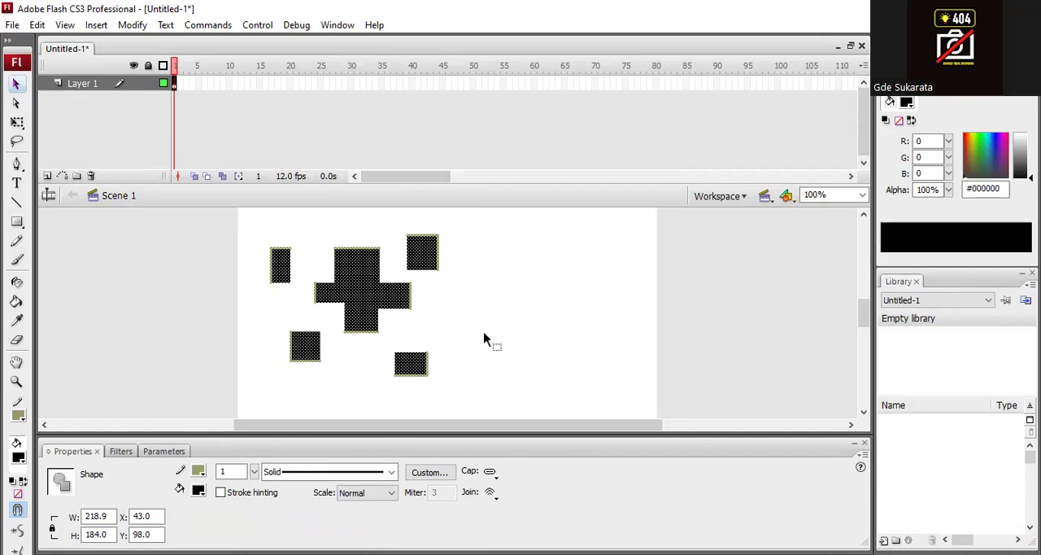
{"action": "key", "text": "Delete"}
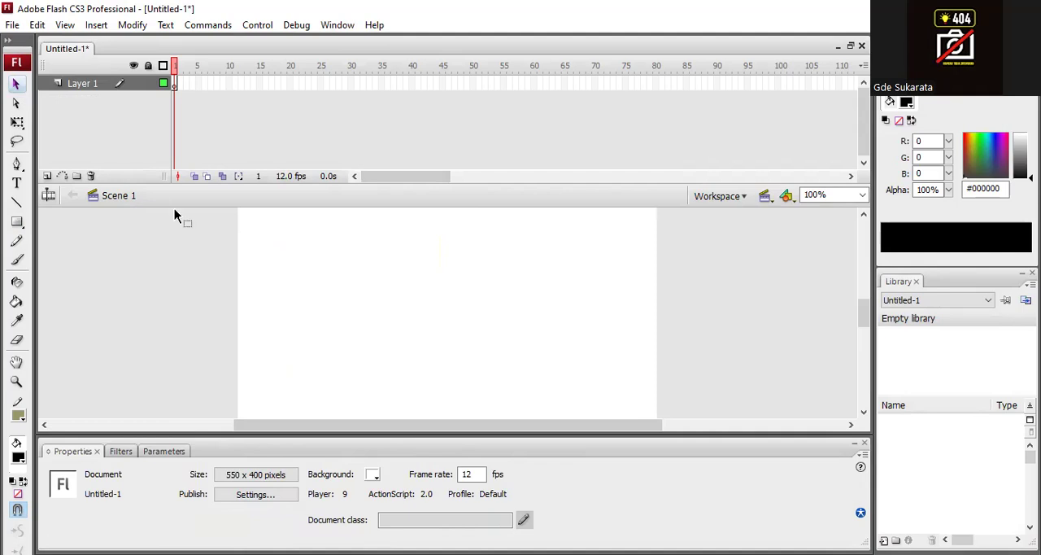
- Activate the Oval tool and turn on Object Drawing mode
{"action": "left_click", "coordinate": [19, 225]}
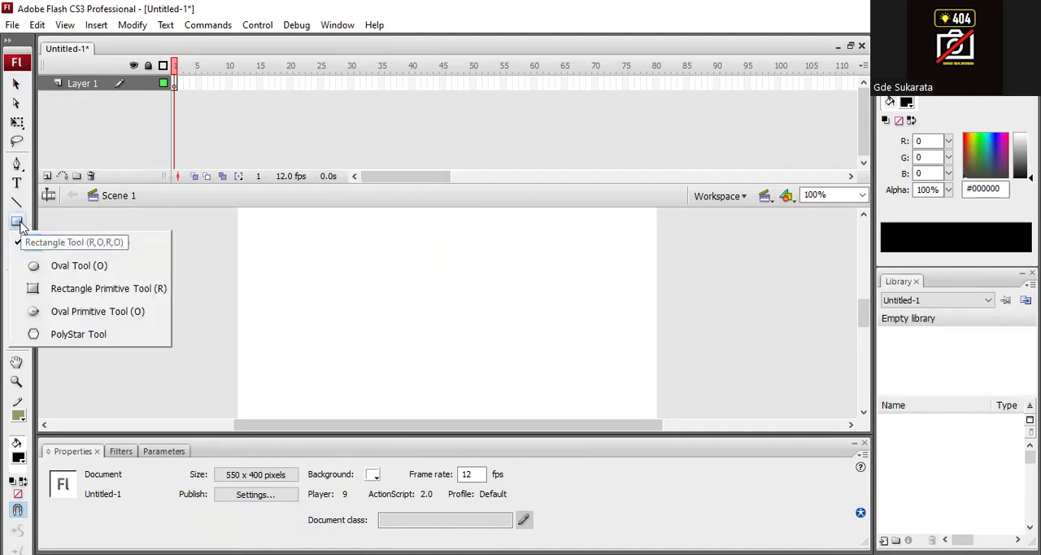
{"action": "left_click", "coordinate": [115, 274]}
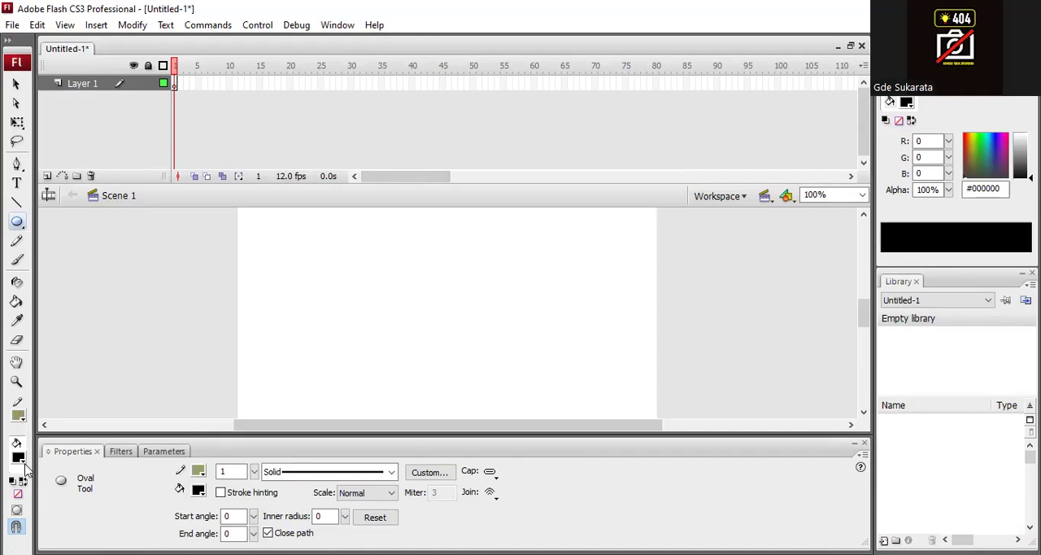
{"action": "left_click", "coordinate": [17, 510]}
- Show the rulers around the stage
{"action": "left_click", "coordinate": [65, 25]}
{"action": "left_click", "coordinate": [142, 159]}
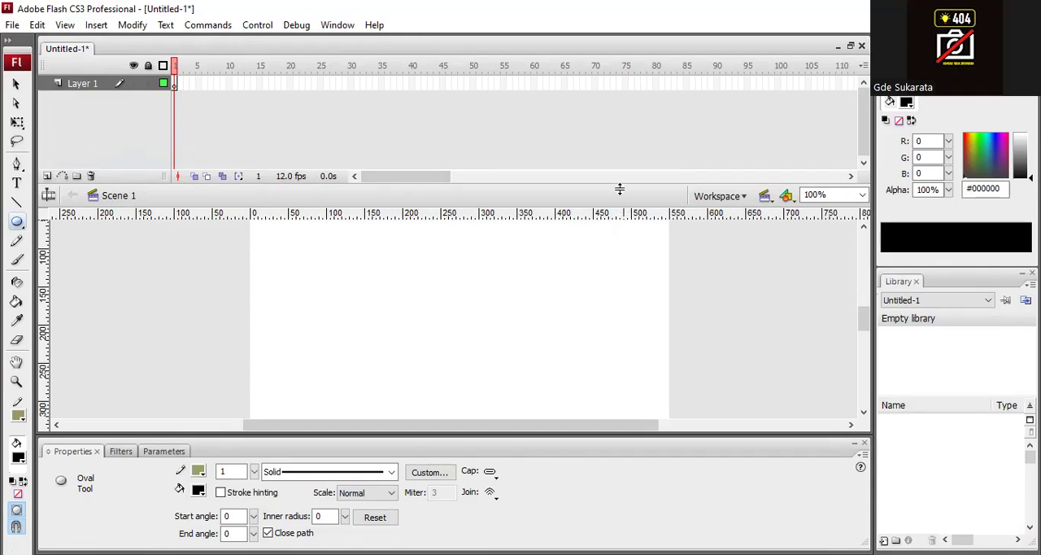
- Reduce the timeline's height and close the Properties panel to make more room for the stage
{"action": "left_click_drag", "start_coordinate": [621, 185], "coordinate": [620, 126]}
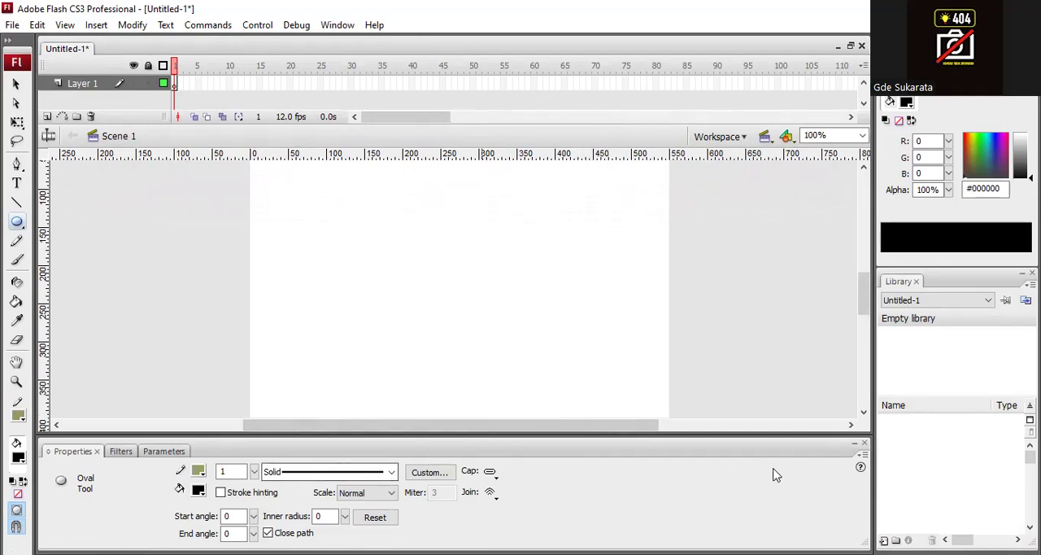
{"action": "left_click", "coordinate": [864, 444]}
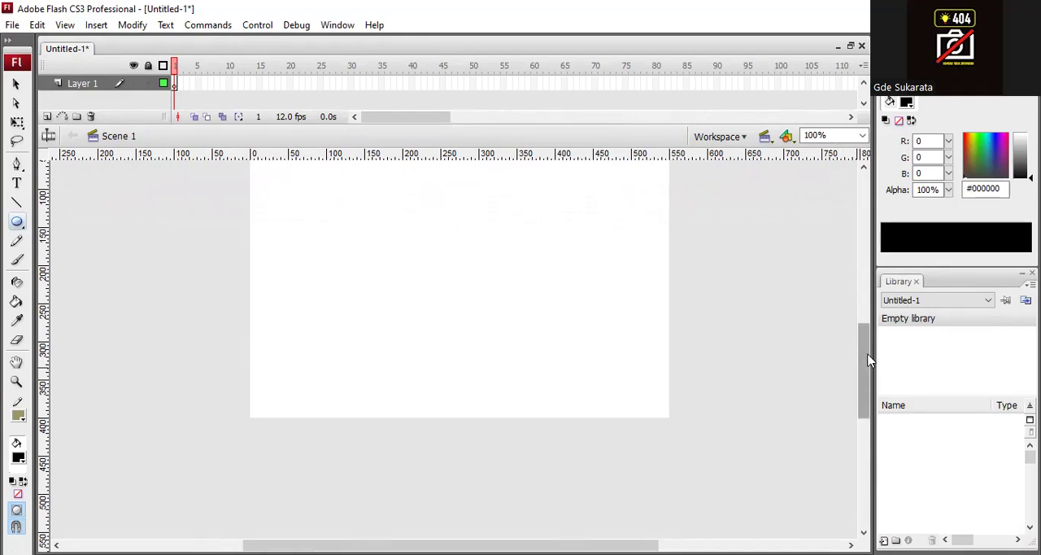
{"action": "scroll", "coordinate": [869, 360], "scroll_direction": "up", "scroll_amount": 3}
{"action": "scroll", "coordinate": [865, 360], "scroll_direction": "down", "scroll_amount": 1}
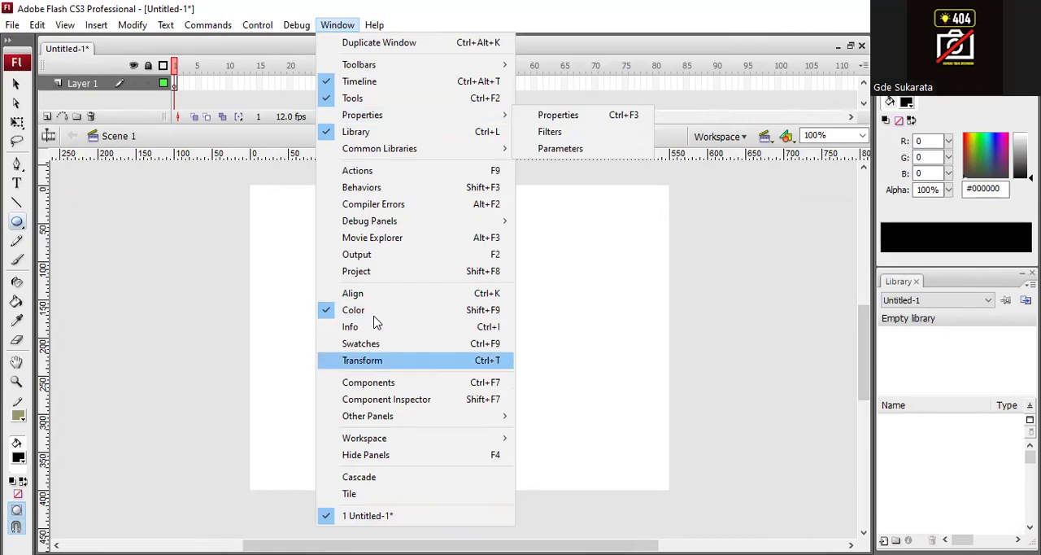
- Reopen the Properties panel and close it again
{"action": "mouse_move", "coordinate": [432, 119]}
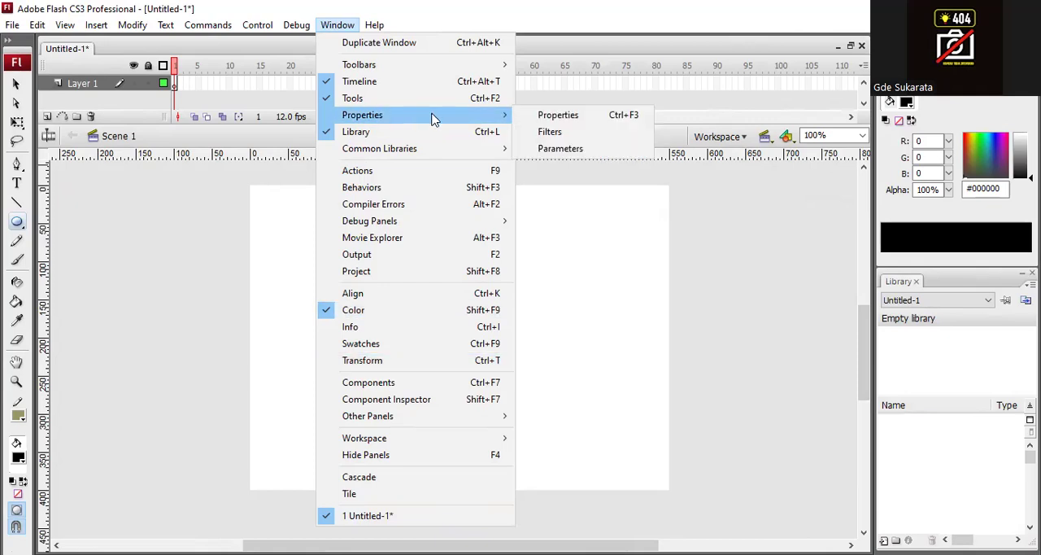
{"action": "left_click", "coordinate": [547, 118]}
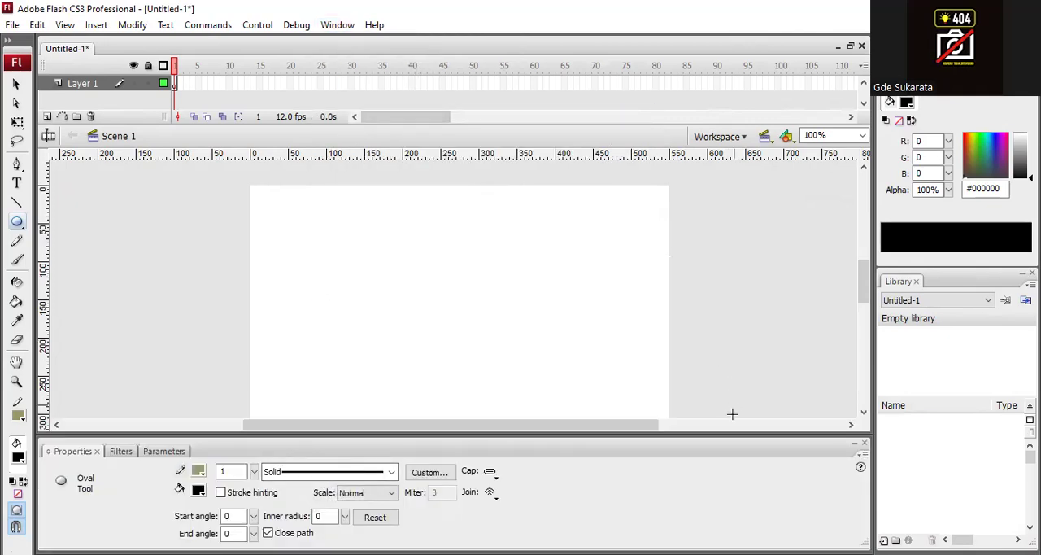
{"action": "left_click", "coordinate": [864, 445]}
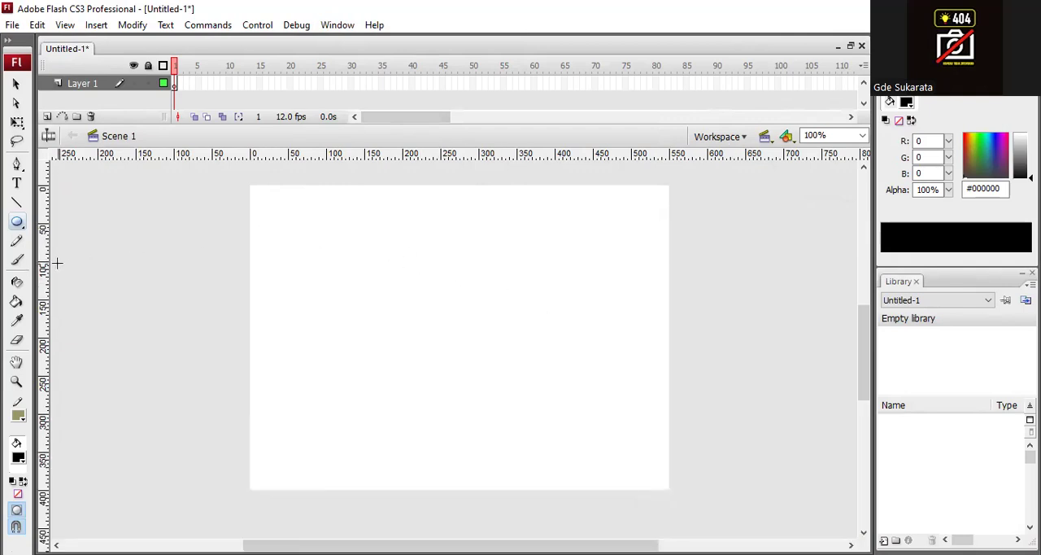
- Add vertical guides at 50 and 150 pixels, and horizontal guides at about 23 and 370 pixels on the stage
{"action": "left_click_drag", "start_coordinate": [45, 273], "coordinate": [288, 308]}
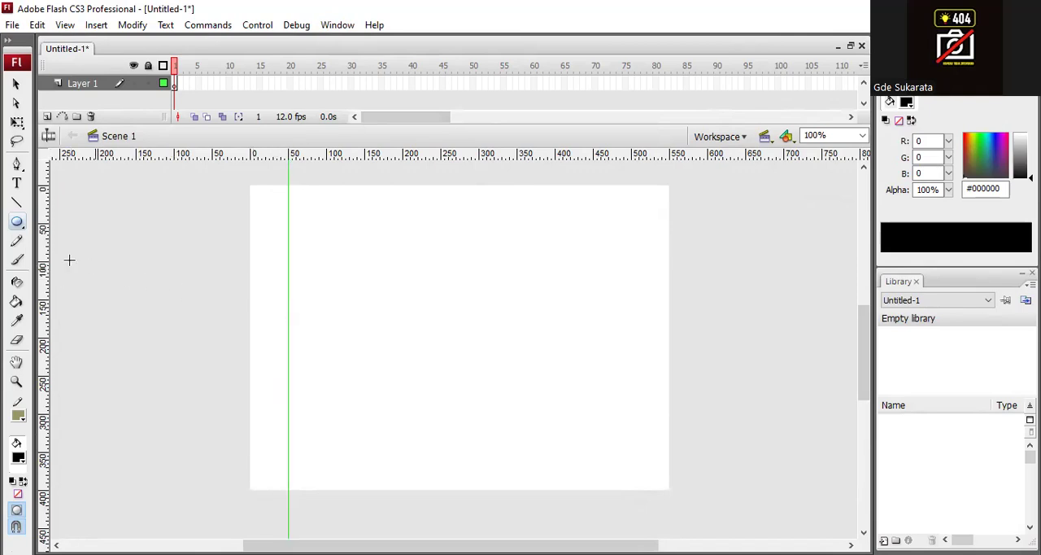
{"action": "left_click_drag", "start_coordinate": [46, 262], "coordinate": [364, 316]}
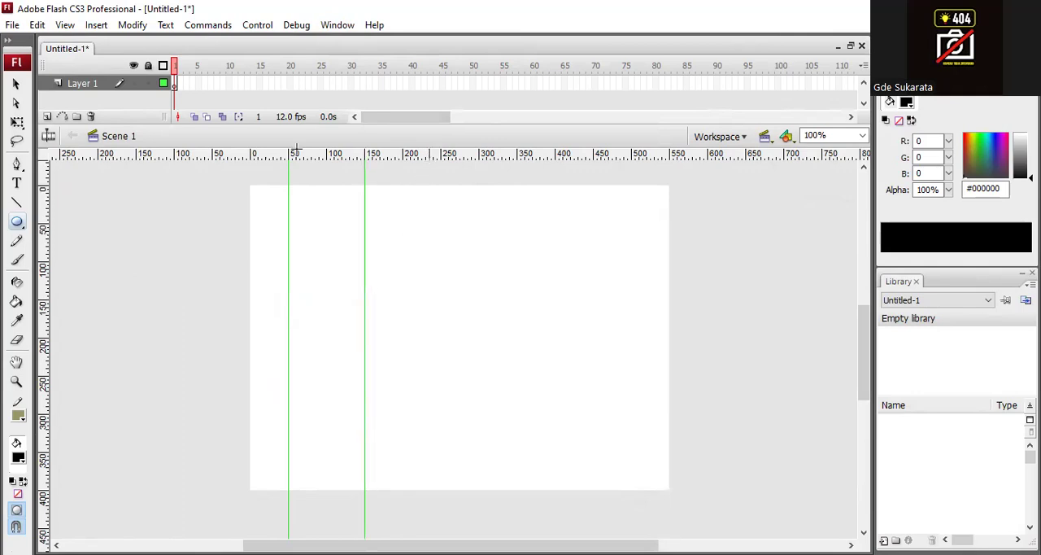
{"action": "left_click", "coordinate": [16, 83]}
{"action": "left_click_drag", "start_coordinate": [404, 155], "coordinate": [386, 465]}
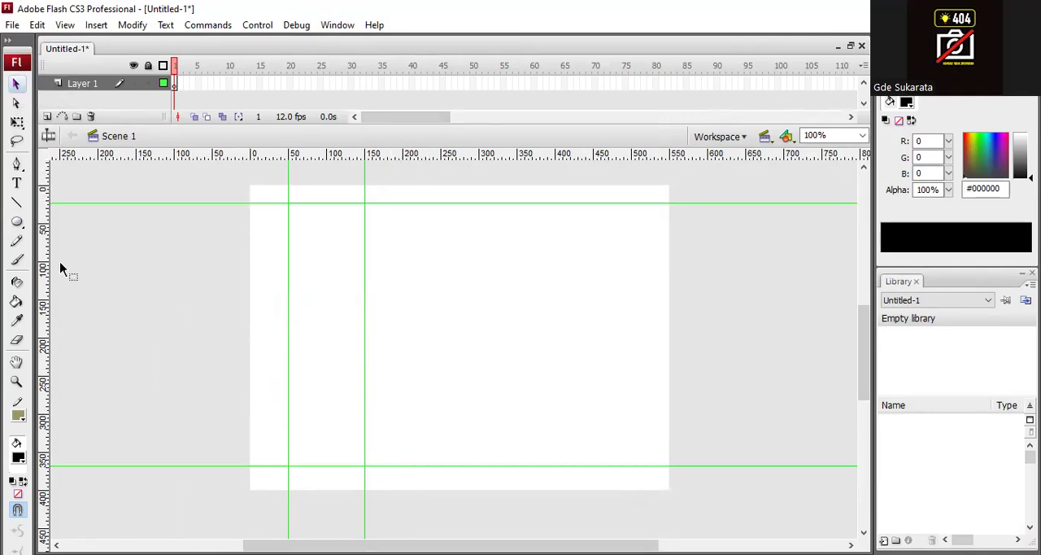
- Draw a circle about 100 by 101 pixels between the vertical guides, below the upper horizontal guide, with fill #FF0000 and stroke #000000
{"action": "left_click", "coordinate": [17, 221]}
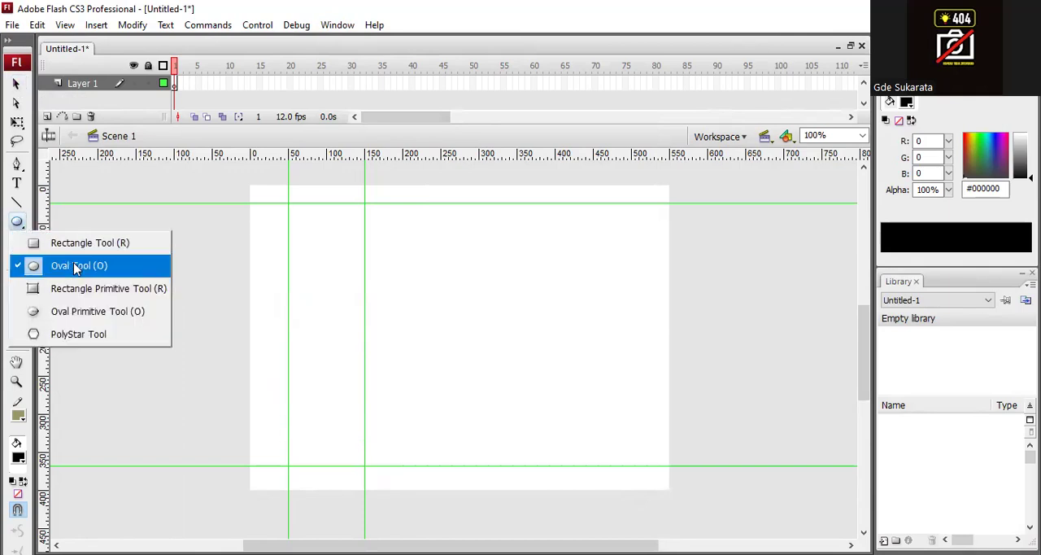
{"action": "left_click", "coordinate": [76, 269]}
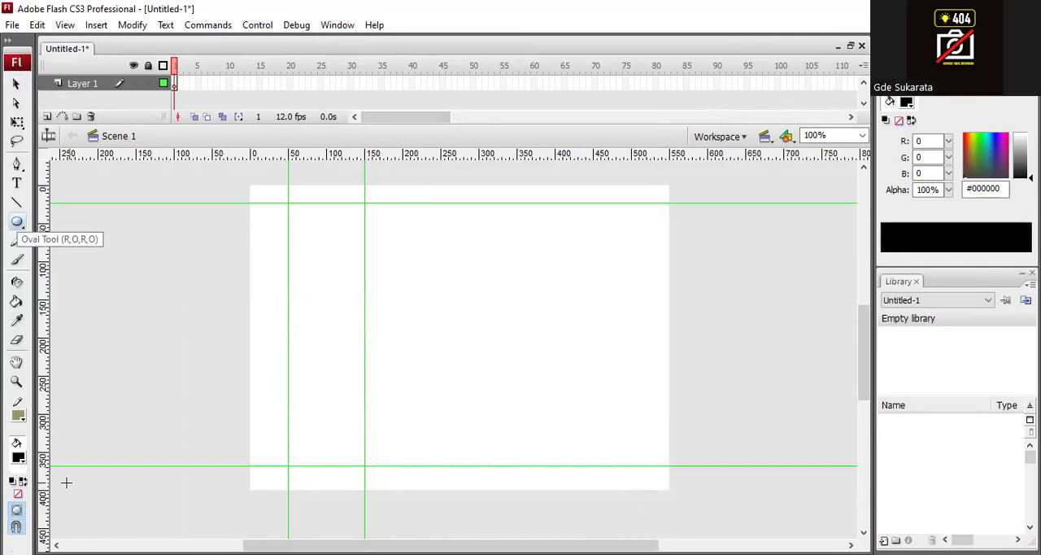
{"action": "left_click", "coordinate": [19, 460]}
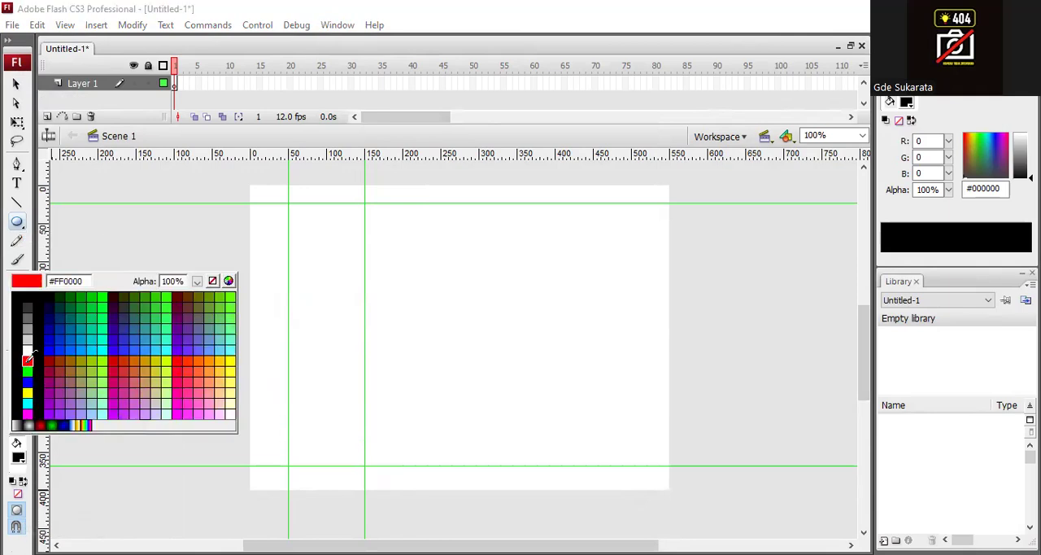
{"action": "left_click", "coordinate": [28, 366]}
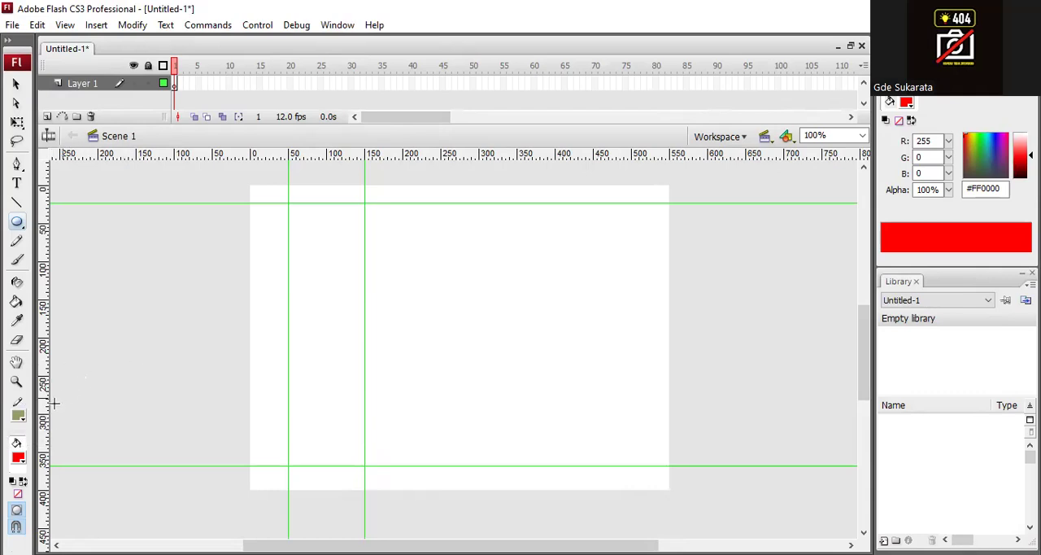
{"action": "left_click", "coordinate": [19, 417]}
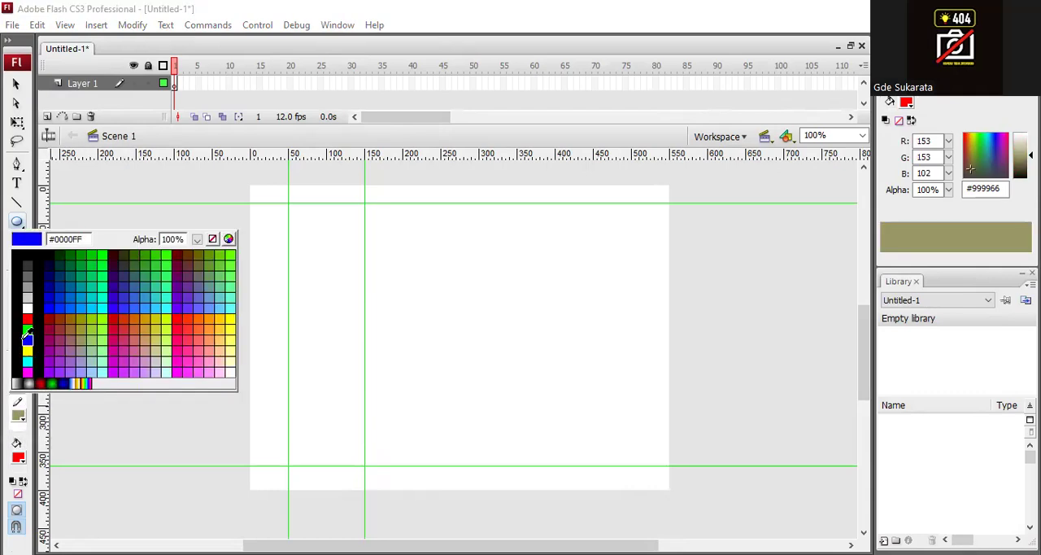
{"action": "left_click", "coordinate": [30, 255]}
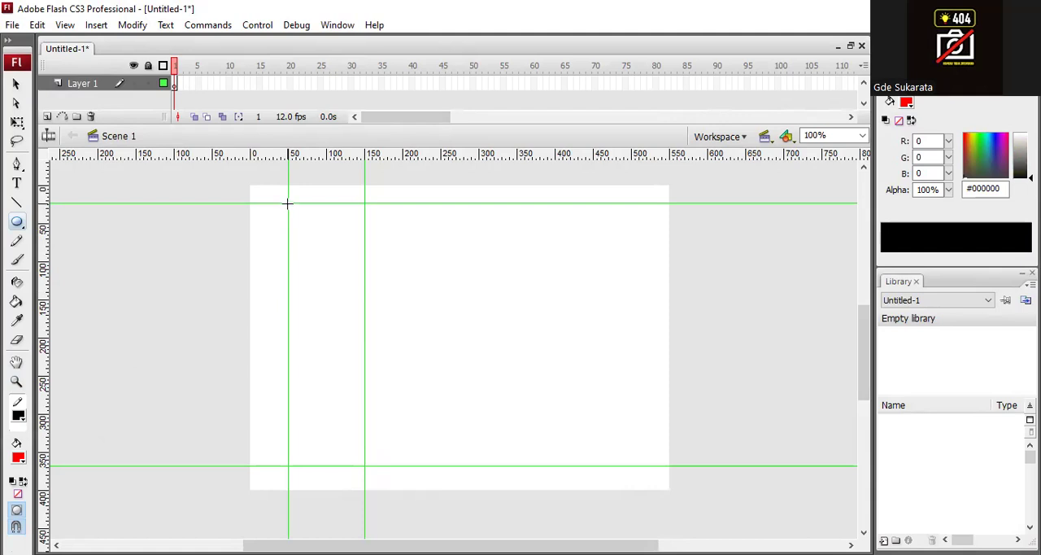
{"action": "left_click_drag", "start_coordinate": [287, 202], "coordinate": [360, 280]}
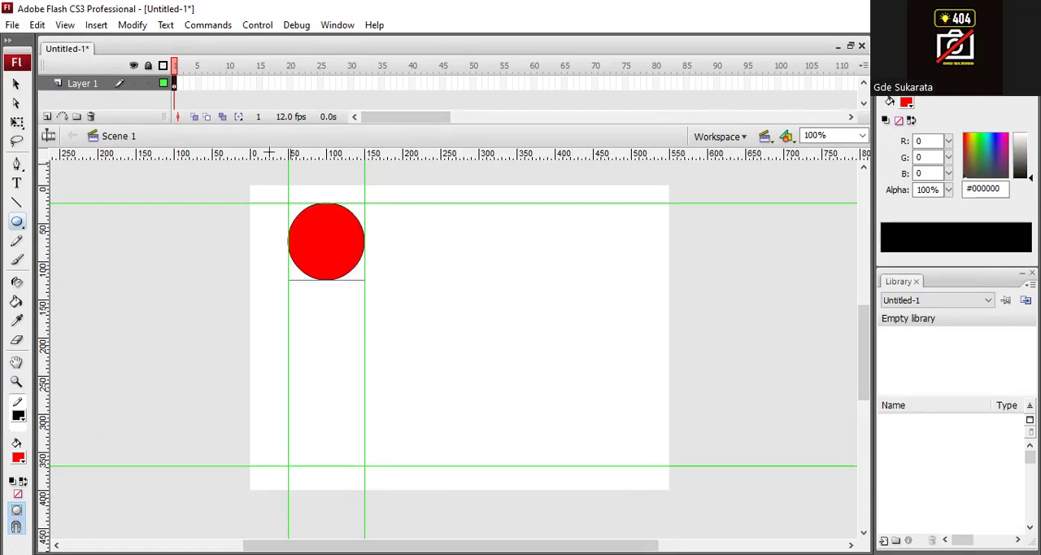
- Show the Properties panel again and select the red circle to display its size and position
{"action": "left_click", "coordinate": [339, 25]}
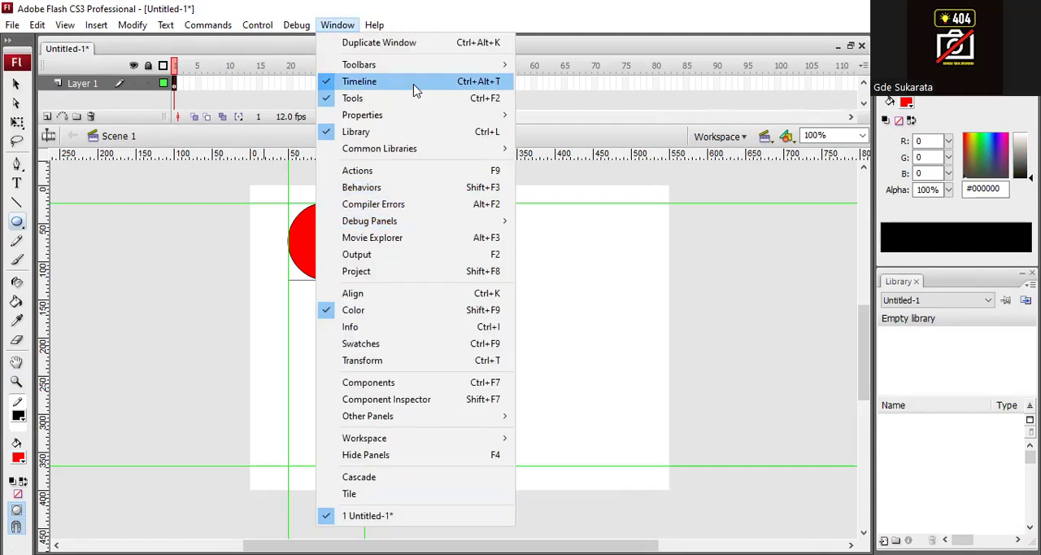
{"action": "mouse_move", "coordinate": [421, 116]}
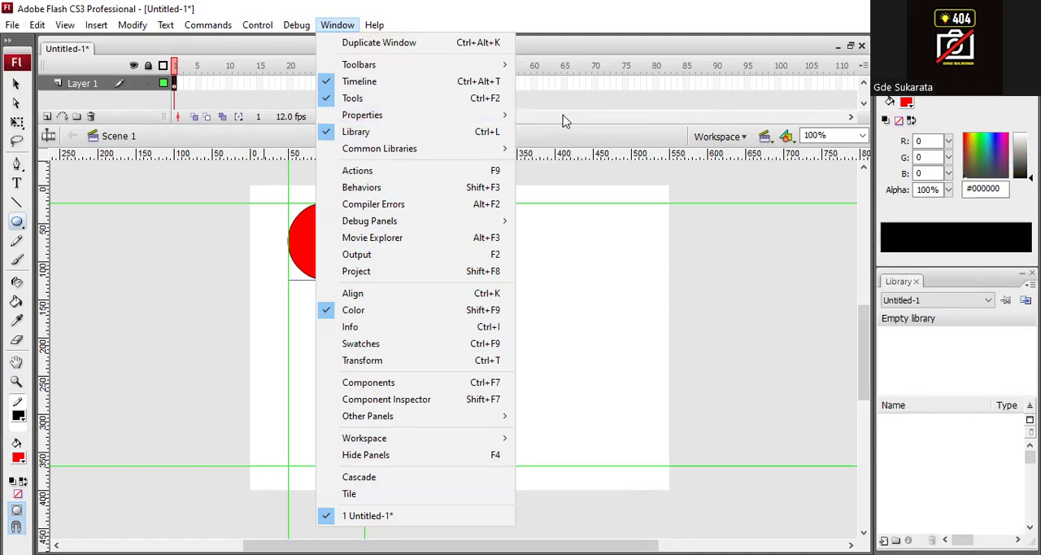
{"action": "mouse_move", "coordinate": [493, 116]}
{"action": "left_click", "coordinate": [561, 115]}
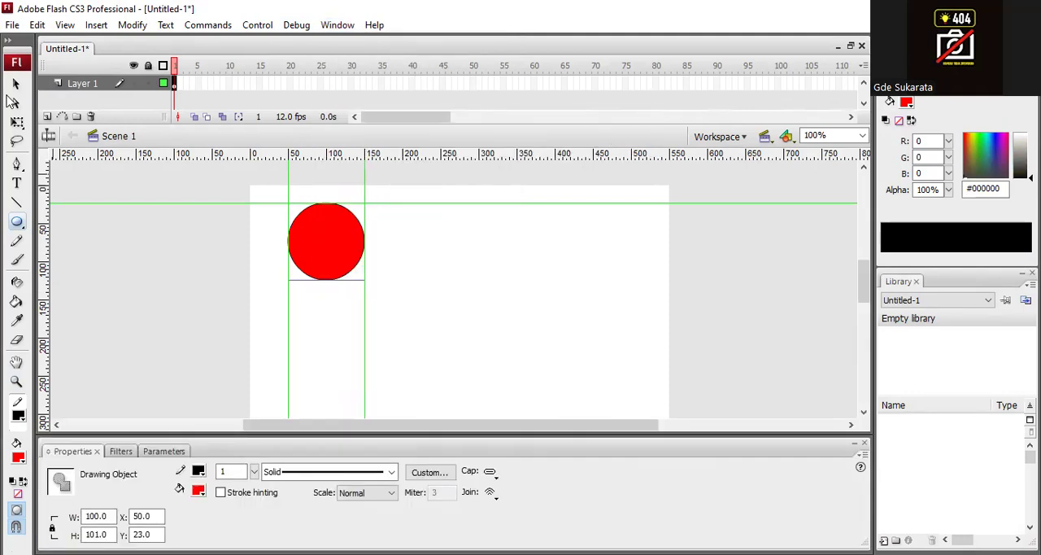
{"action": "left_click", "coordinate": [15, 83]}
{"action": "left_click", "coordinate": [414, 267]}
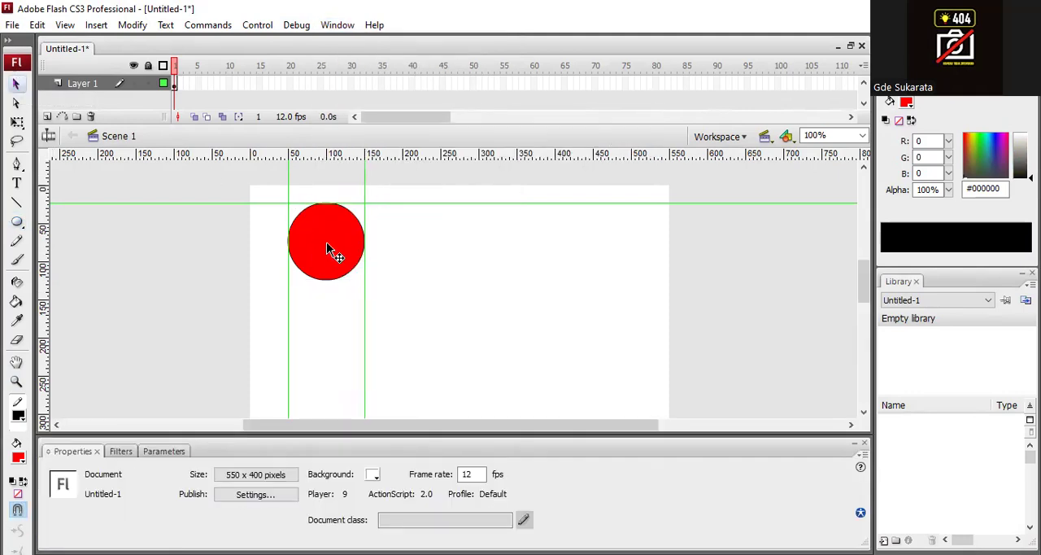
{"action": "left_click", "coordinate": [327, 250]}
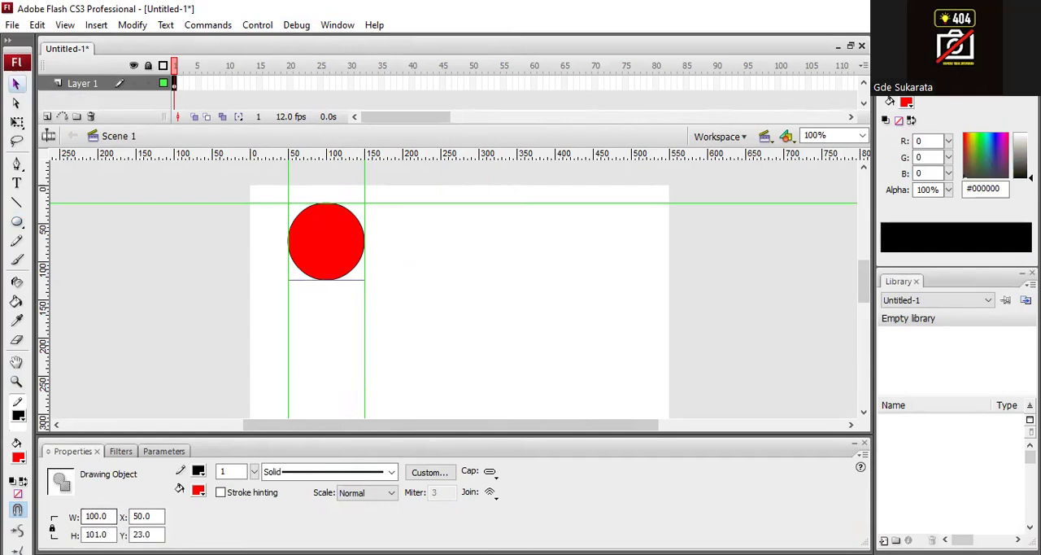
- Set the red circle's height and width to 100 with proportions unconstrained, and move it to about X 51, Y 25
{"action": "left_click", "coordinate": [98, 534]}
{"action": "type", "text": "1"}
{"action": "key", "text": "Return"}
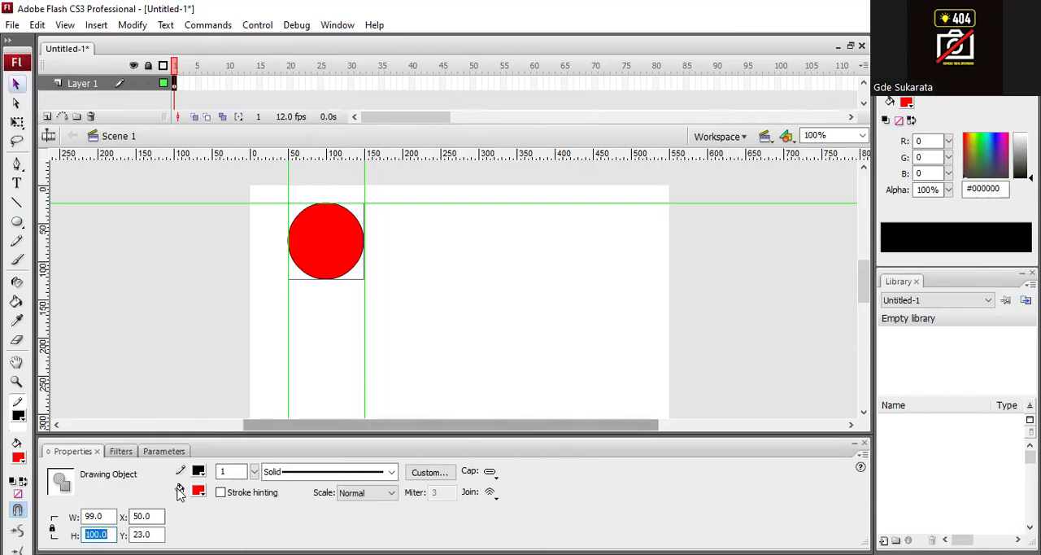
{"action": "left_click", "coordinate": [52, 528]}
{"action": "left_click_drag", "start_coordinate": [106, 516], "coordinate": [73, 514]}
{"action": "type", "text": "1"}
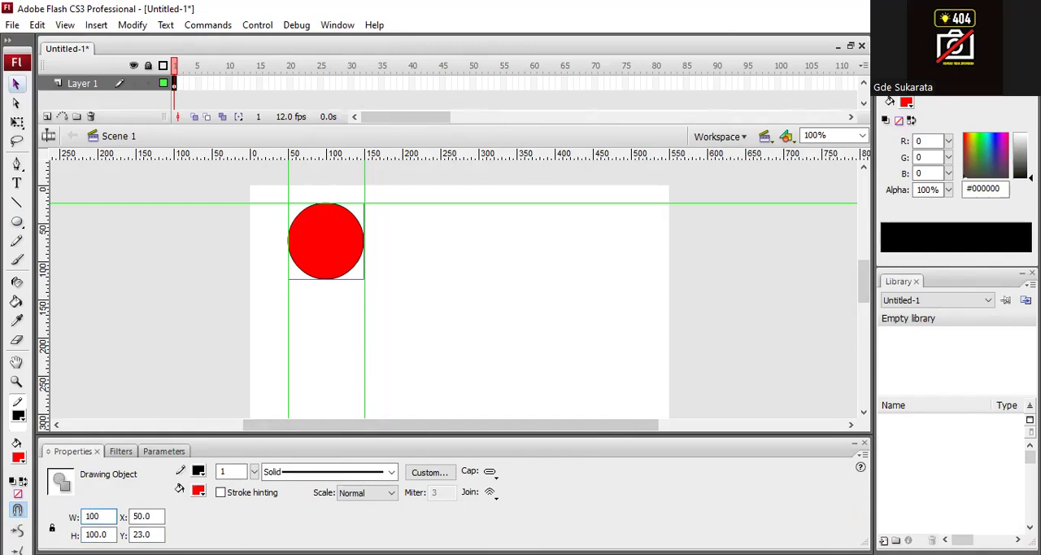
{"action": "type", "text": "00"}
{"action": "key", "text": "Return"}
{"action": "left_click", "coordinate": [331, 255]}
{"action": "mouse_move", "coordinate": [325, 244]}
{"action": "left_mouse_down"}
{"action": "mouse_move", "coordinate": [427, 294]}
{"action": "mouse_move", "coordinate": [335, 266]}
{"action": "mouse_move", "coordinate": [332, 252]}
{"action": "left_mouse_up"}
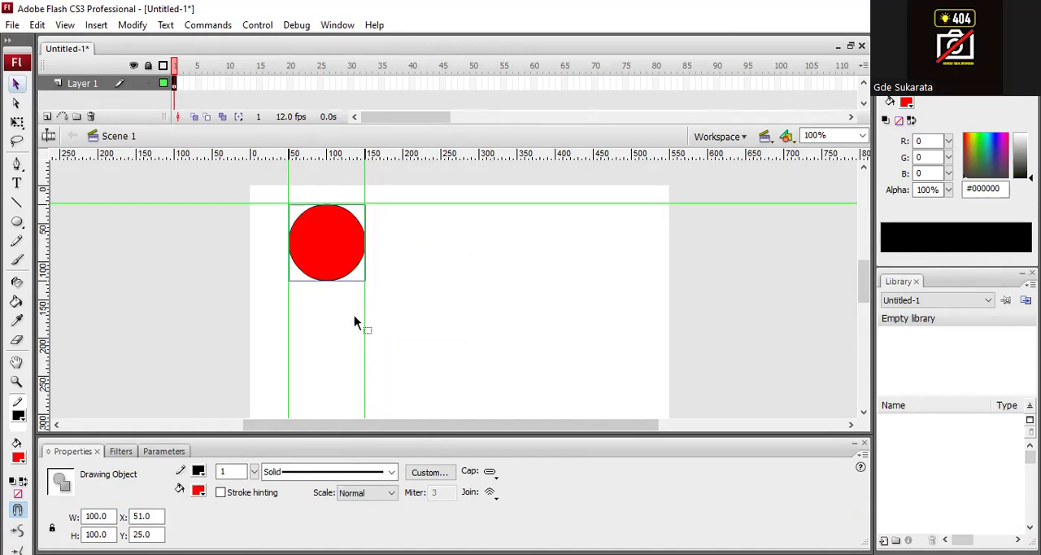
- Insert a keyframe at frame 2 of Layer 1, carrying over the red circle
{"action": "left_click", "coordinate": [174, 86]}
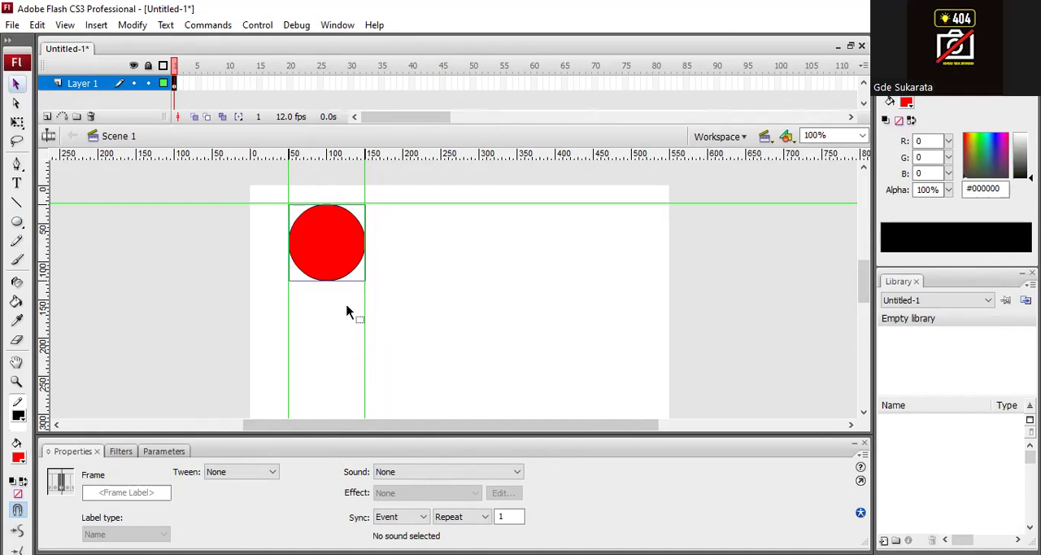
{"action": "left_click", "coordinate": [174, 85]}
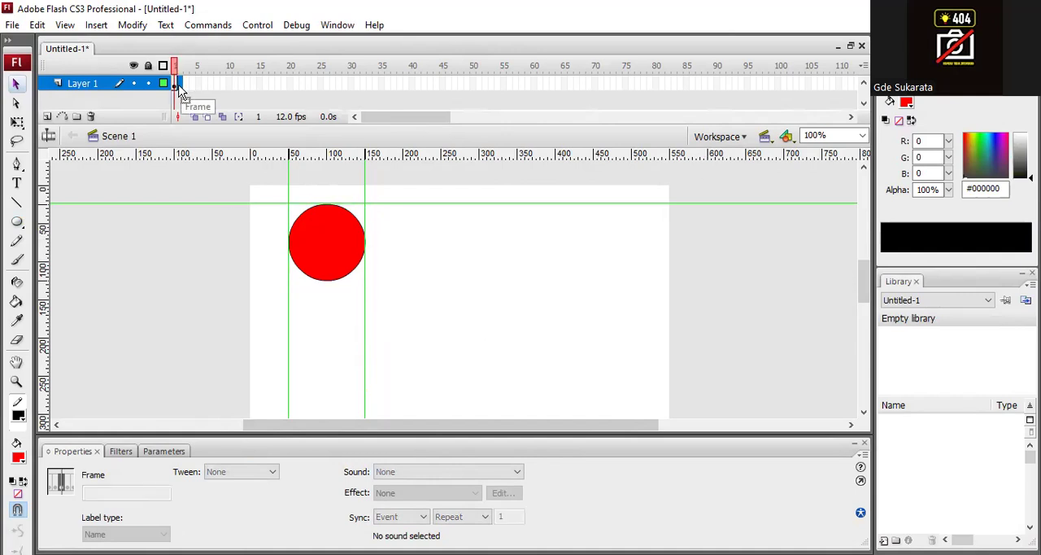
{"action": "left_click", "coordinate": [175, 87]}
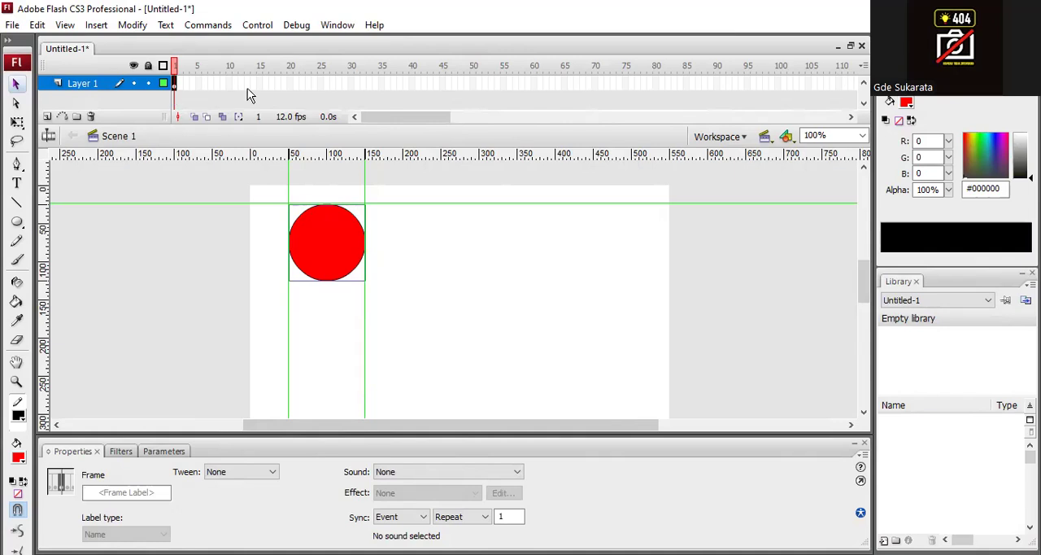
{"action": "key", "text": "F6"}
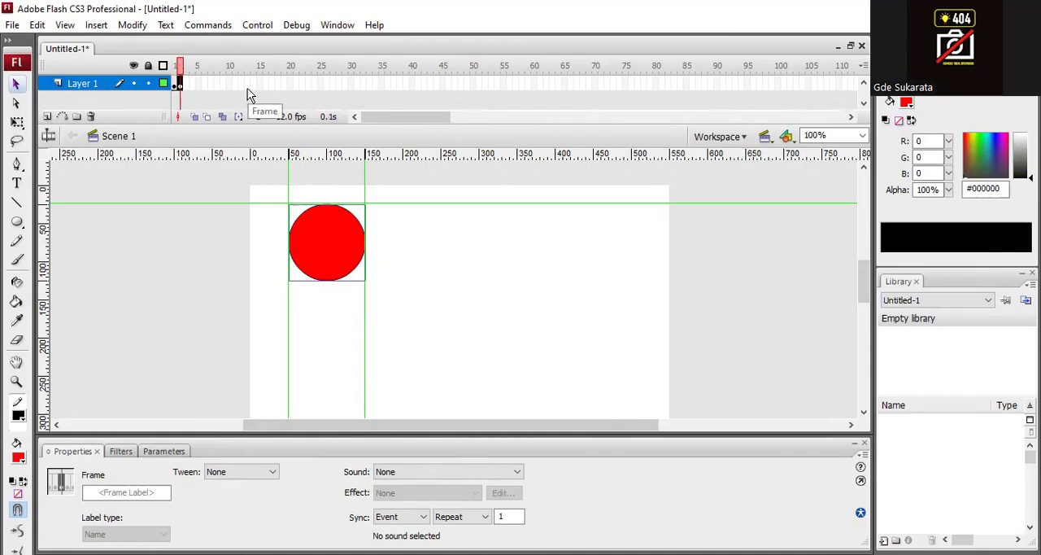
- Switch repeatedly between frames 1 and 2 to compare the circle's position in both keyframes
{"action": "left_click", "coordinate": [174, 70]}
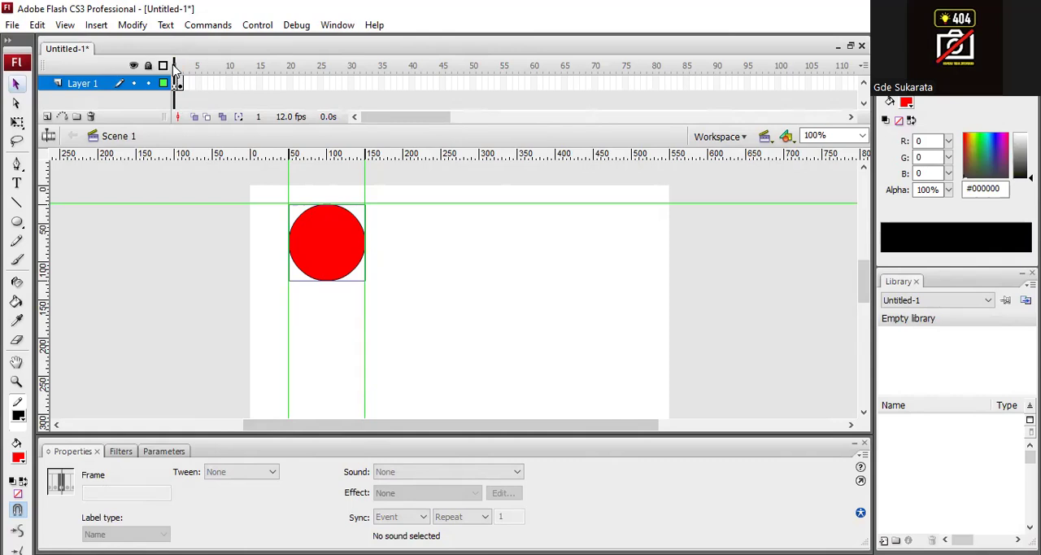
{"action": "left_click", "coordinate": [180, 71]}
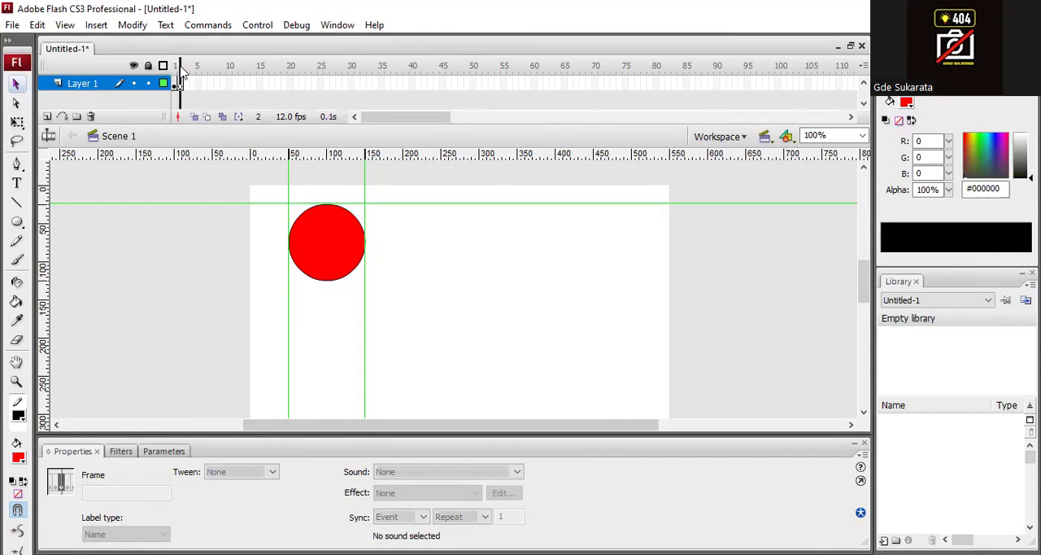
{"action": "left_click", "coordinate": [176, 66]}
{"action": "left_click", "coordinate": [183, 66]}
{"action": "left_click", "coordinate": [176, 67]}
{"action": "left_click", "coordinate": [183, 67]}
{"action": "left_click", "coordinate": [175, 67]}
{"action": "left_click", "coordinate": [183, 67]}
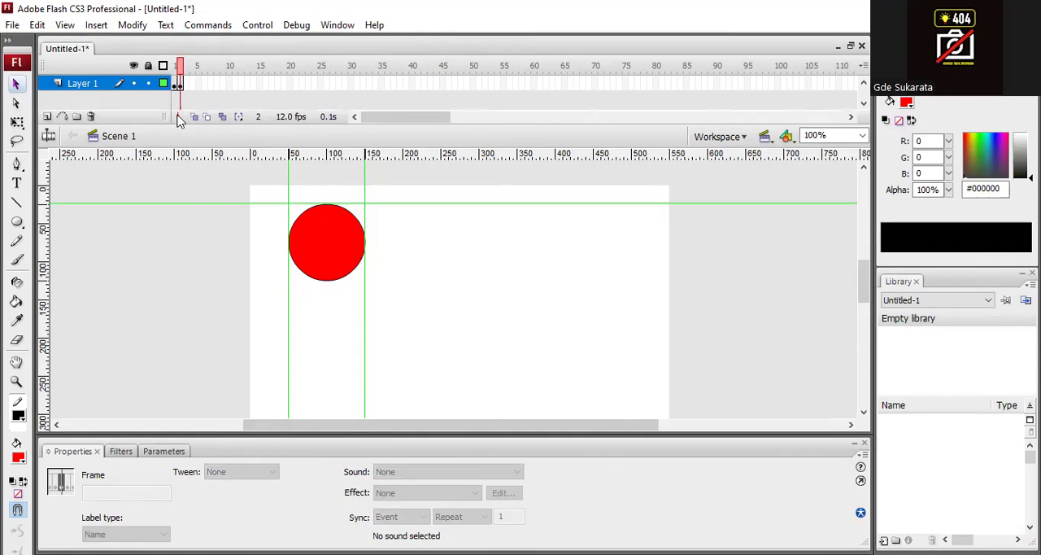
- Move the circle on frame 2 straight down to about Y 62 and compare it with frame 1
{"action": "left_click", "coordinate": [181, 84]}
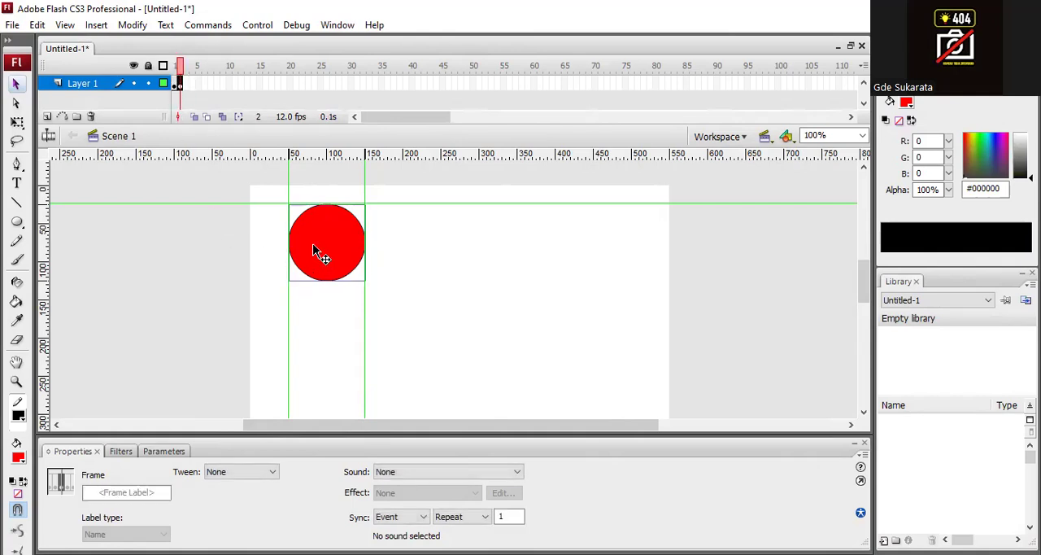
{"action": "left_click_drag", "start_coordinate": [333, 244], "coordinate": [333, 273]}
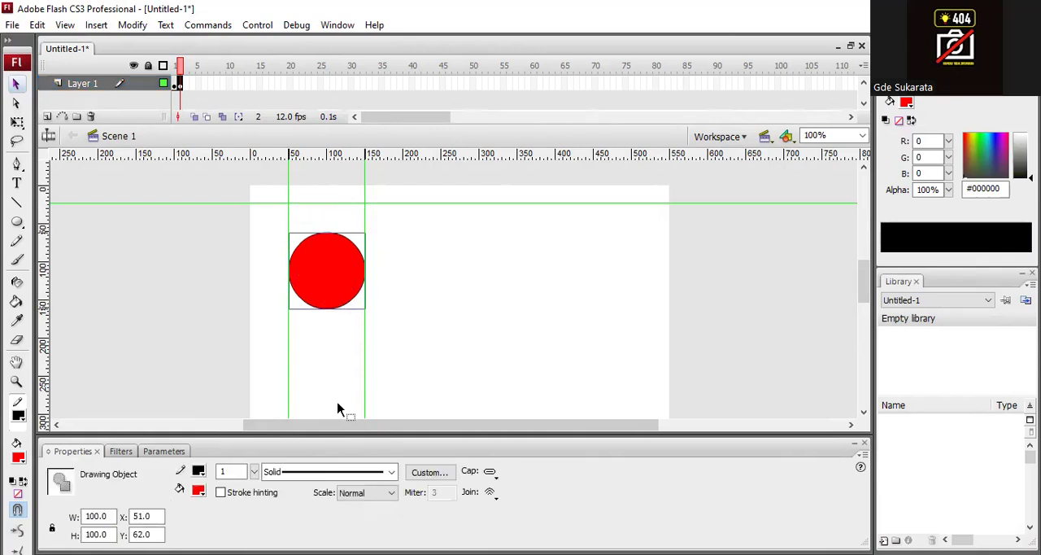
{"action": "left_click", "coordinate": [175, 83]}
{"action": "left_click", "coordinate": [180, 73]}
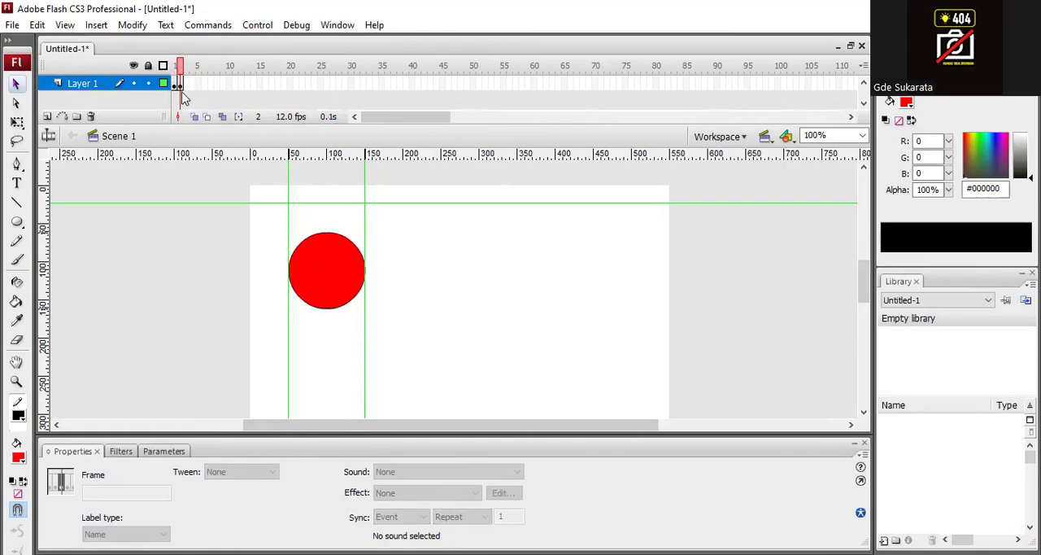
{"action": "left_click", "coordinate": [180, 84]}
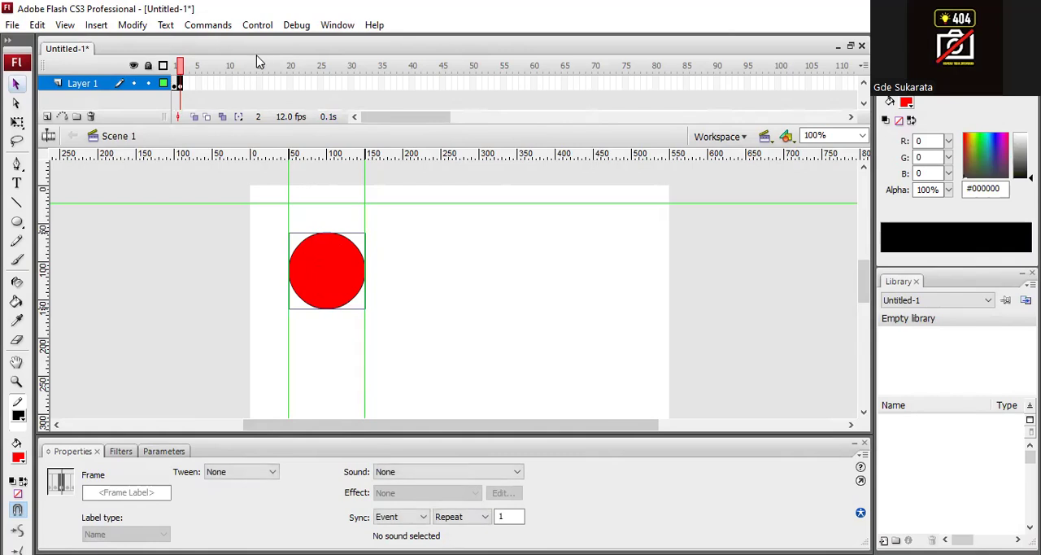
- Add keyframes at frames 3 to 5, moving the circle progressively down between the vertical guides to about Y 170 on frame 5
{"action": "key", "text": "F6"}
{"action": "left_click_drag", "start_coordinate": [336, 269], "coordinate": [329, 355]}
{"action": "key", "text": "F6"}
{"action": "key", "text": "F6"}
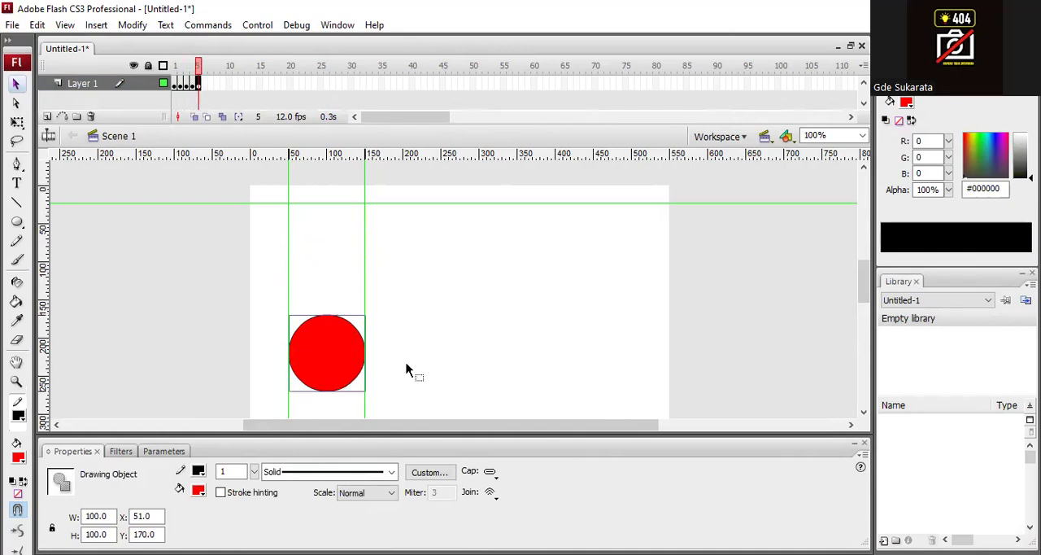
- Hide the Properties panel and add keyframes at frames 6 to 8, lowering the circle progressively onto the lower horizontal guide
{"action": "left_click", "coordinate": [865, 447]}
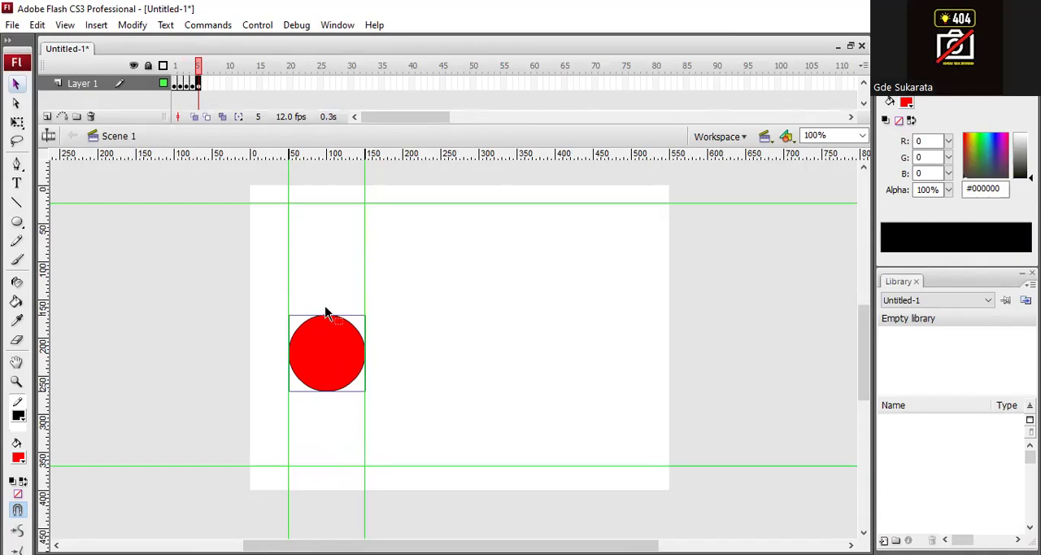
{"action": "left_click", "coordinate": [200, 69]}
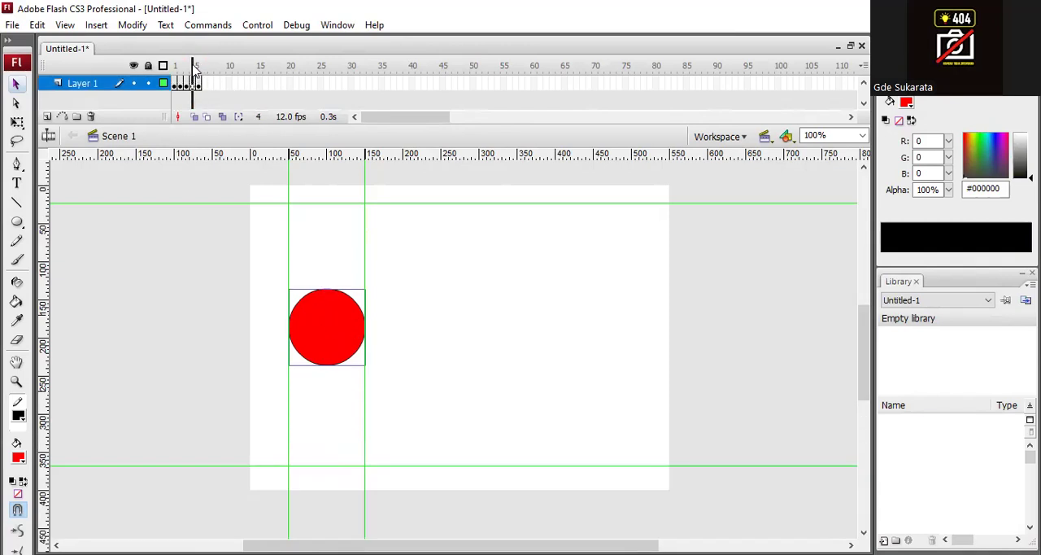
{"action": "left_click", "coordinate": [203, 84]}
{"action": "key", "text": "F6"}
{"action": "left_click_drag", "start_coordinate": [326, 359], "coordinate": [334, 435]}
{"action": "key", "text": "F6"}
{"action": "key", "text": "F6"}
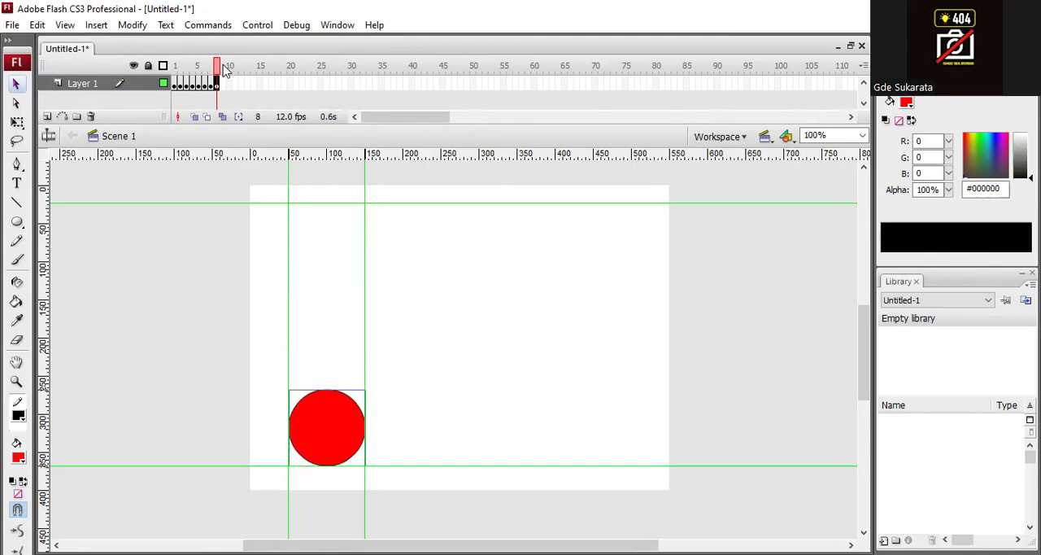
{"action": "mouse_move", "coordinate": [218, 69]}
{"action": "left_mouse_down"}
{"action": "mouse_move", "coordinate": [174, 67]}
{"action": "mouse_move", "coordinate": [230, 67]}
{"action": "left_mouse_up"}
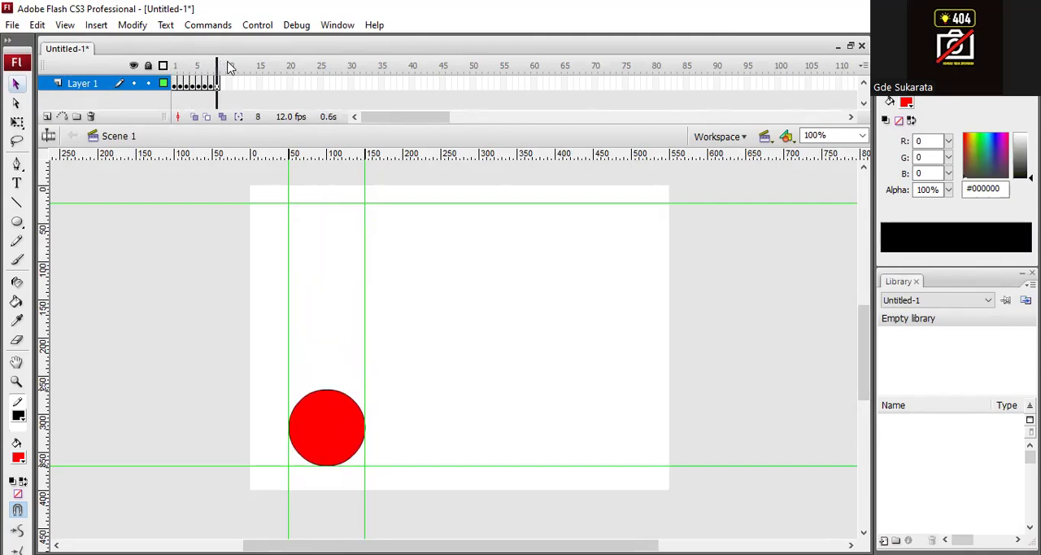
- Add keyframes at frames 9 to 15, raising the circle step by step back to the upper horizontal guide
{"action": "left_click", "coordinate": [218, 83]}
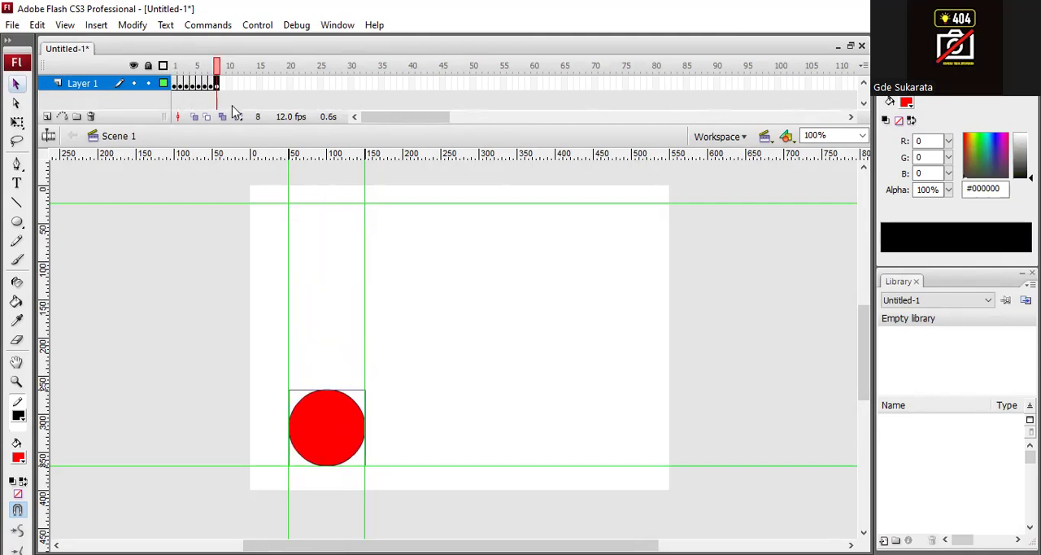
{"action": "key", "text": "F6"}
{"action": "left_click_drag", "start_coordinate": [329, 428], "coordinate": [347, 240]}
{"action": "key", "text": "F6"}
{"action": "key", "text": "F6"}
{"action": "key", "text": "F6"}
{"action": "key", "text": "F6"}
{"action": "key", "text": "F6"}
{"action": "key", "text": "F6"}
{"action": "mouse_move", "coordinate": [261, 66]}
{"action": "left_mouse_down"}
{"action": "mouse_move", "coordinate": [172, 64]}
{"action": "mouse_move", "coordinate": [271, 67]}
{"action": "mouse_move", "coordinate": [200, 68]}
{"action": "mouse_move", "coordinate": [259, 67]}
{"action": "left_mouse_up"}
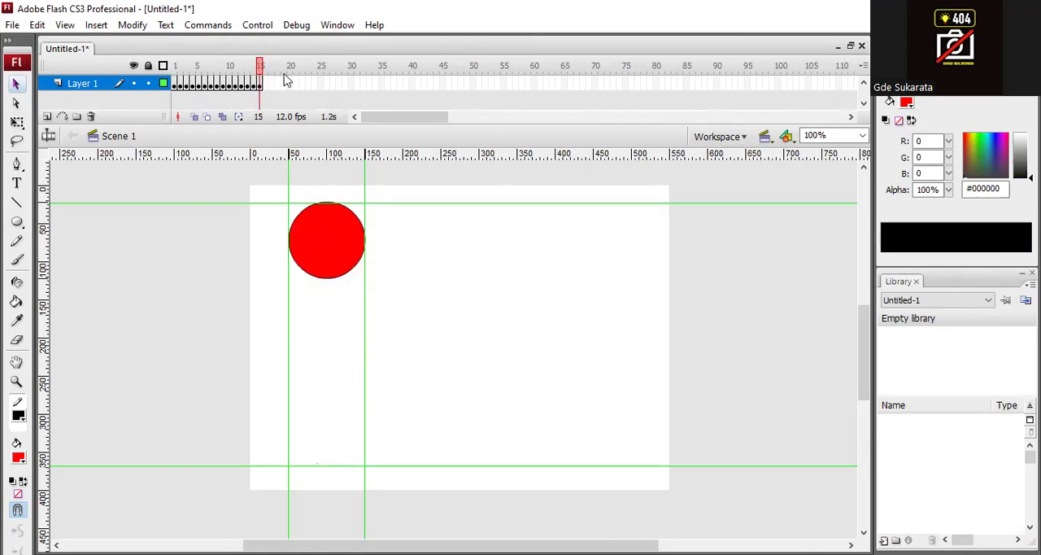
- Play the animation on the stage, preview it with Test Movie, close the preview and scrub through frames 1 to 15
{"action": "left_click", "coordinate": [257, 25]}
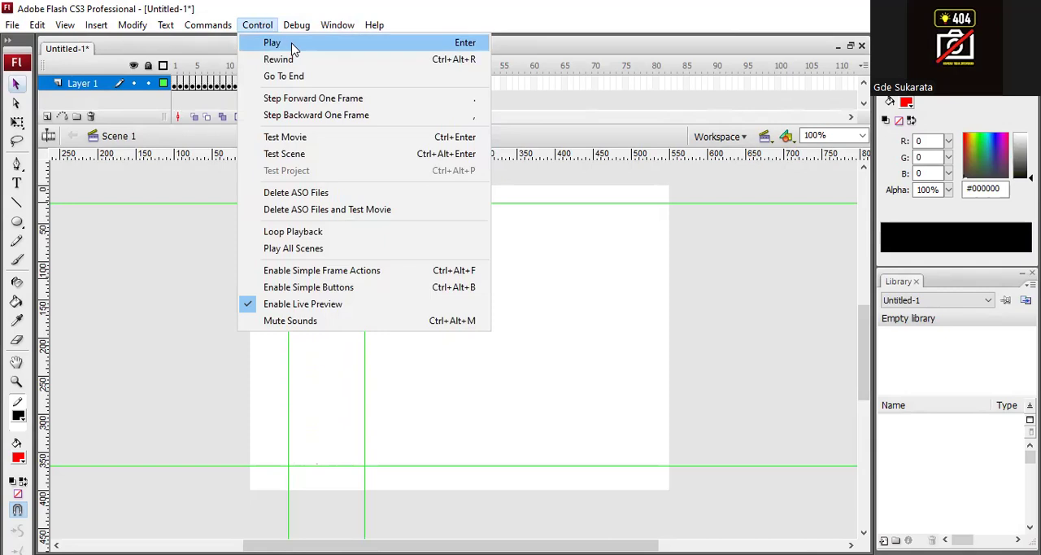
{"action": "left_click", "coordinate": [291, 47]}
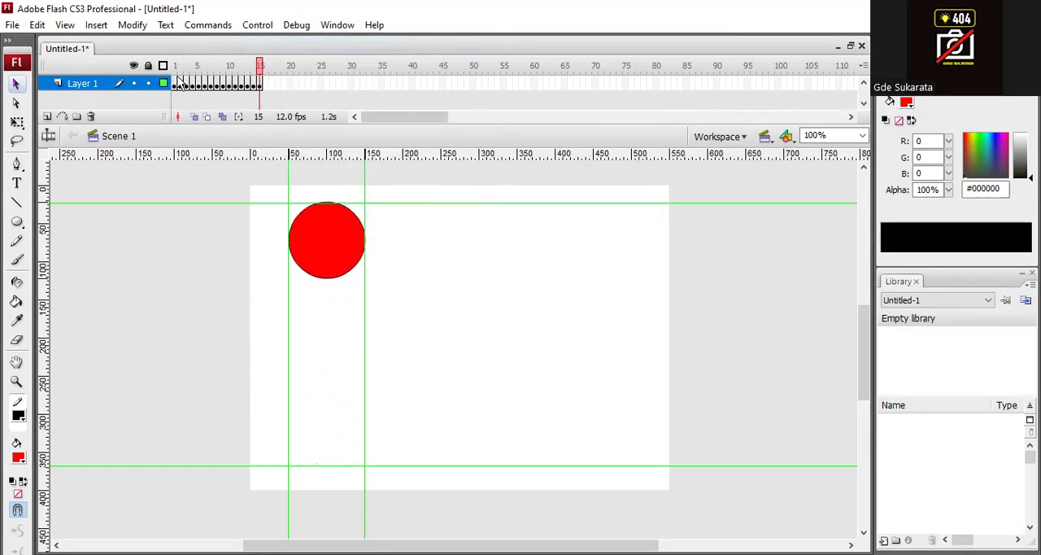
{"action": "left_click", "coordinate": [257, 26]}
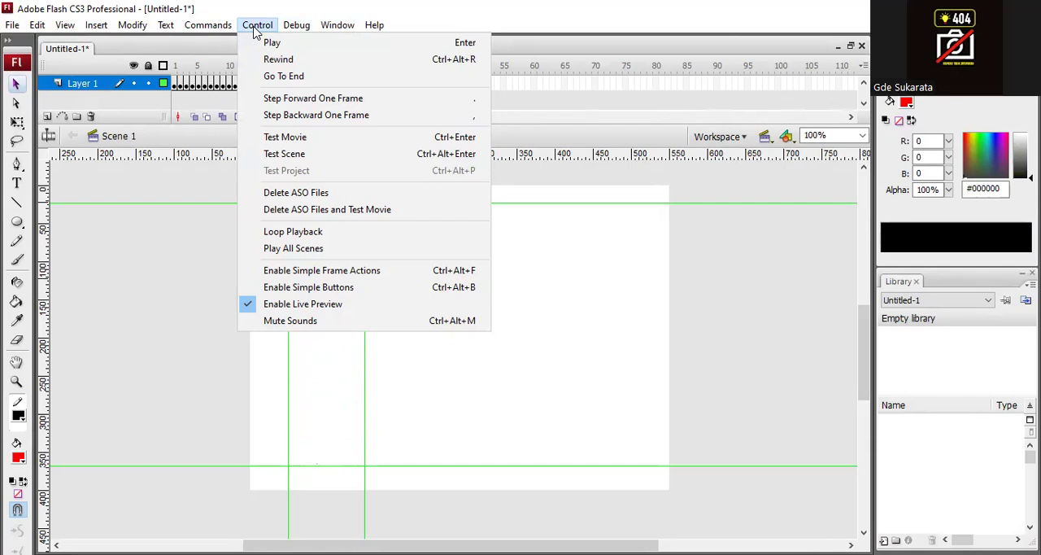
{"action": "left_click", "coordinate": [389, 138]}
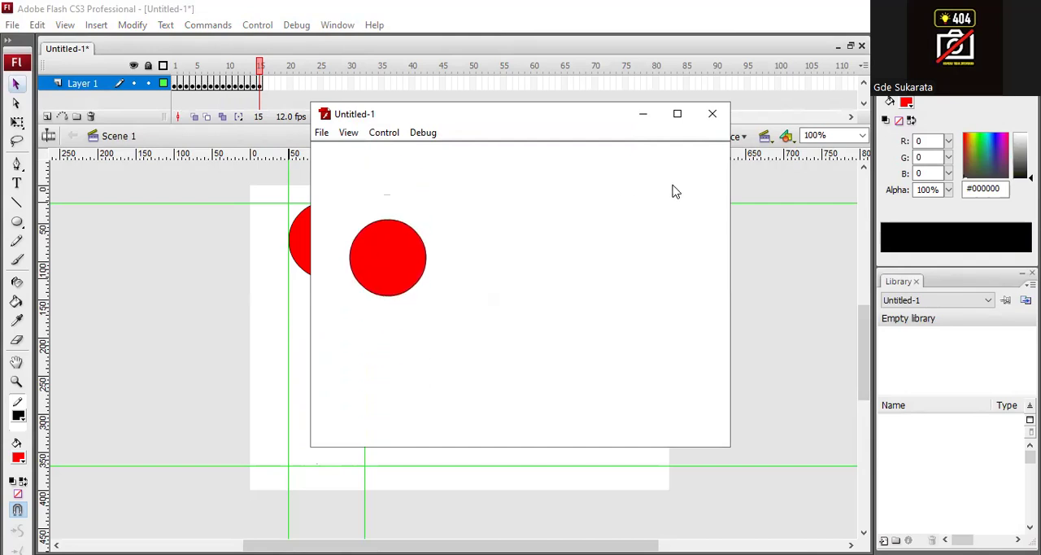
{"action": "left_click", "coordinate": [713, 115]}
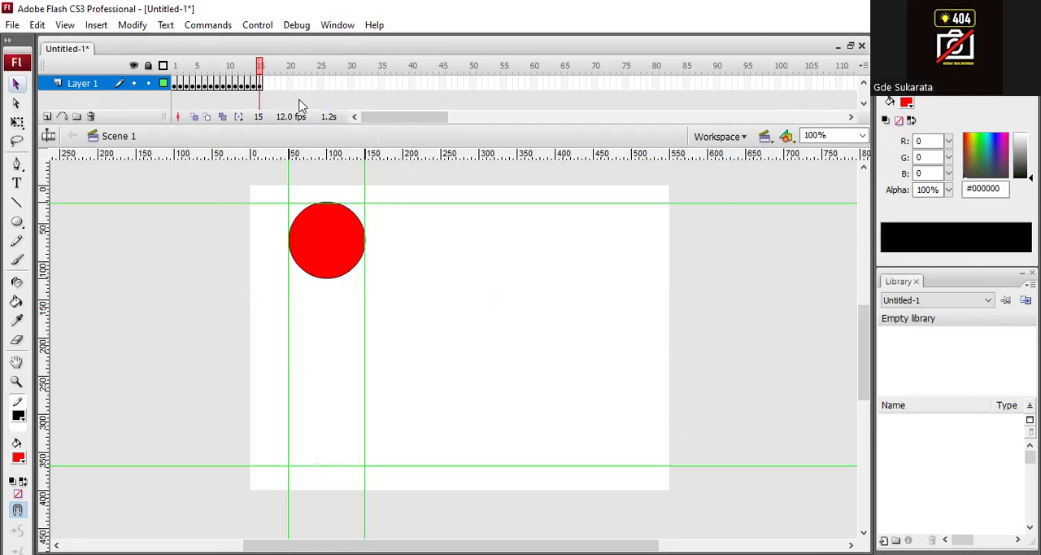
{"action": "left_click", "coordinate": [174, 83]}
{"action": "left_click_drag", "start_coordinate": [166, 73], "coordinate": [260, 73]}
- Save the document to the Desktop as a Flash CS3 Document named ball
{"action": "left_click", "coordinate": [12, 26]}
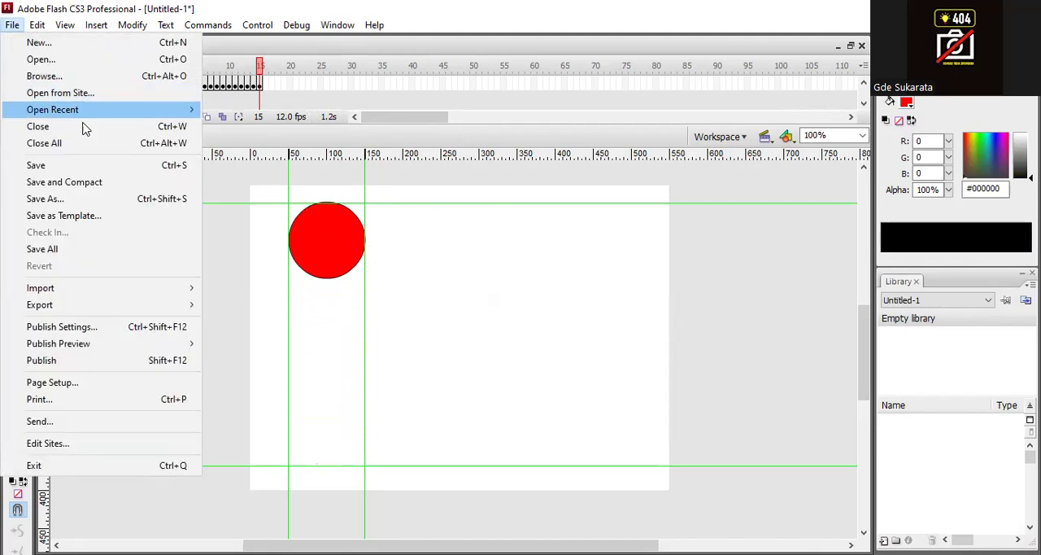
{"action": "left_click", "coordinate": [99, 204]}
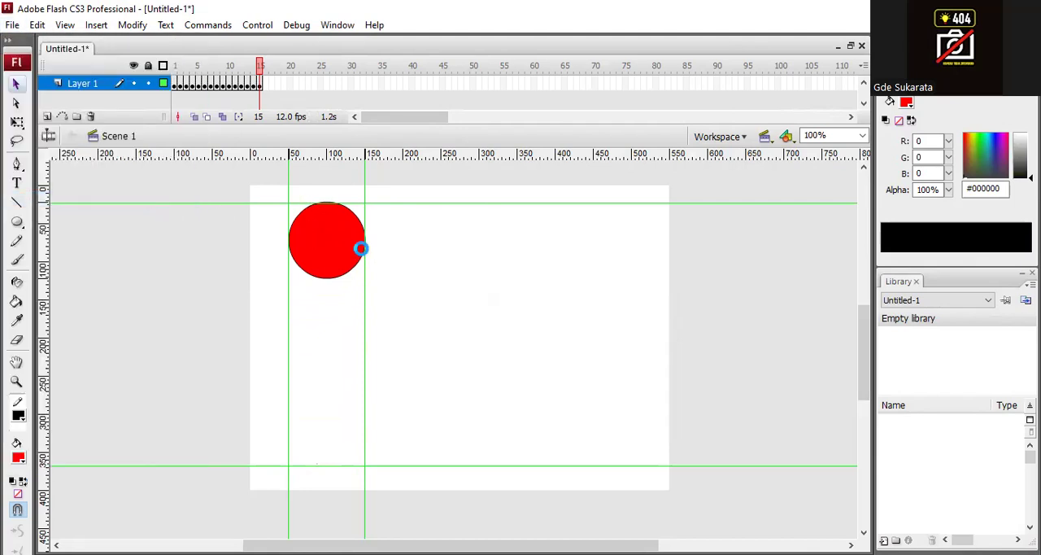
{"action": "left_click", "coordinate": [358, 209]}
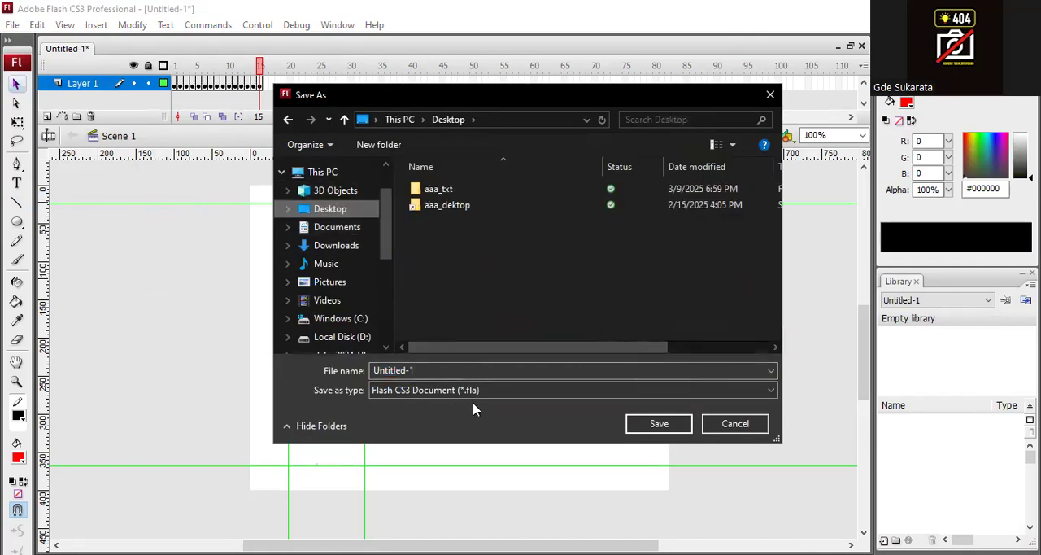
{"action": "left_click", "coordinate": [457, 370]}
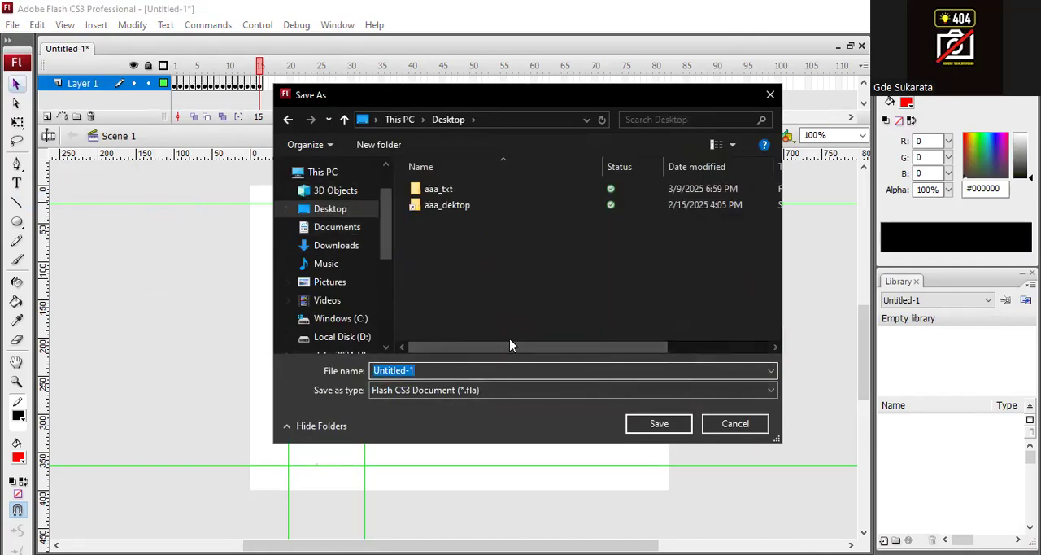
{"action": "type", "text": "ball"}
{"action": "left_click", "coordinate": [658, 424]}
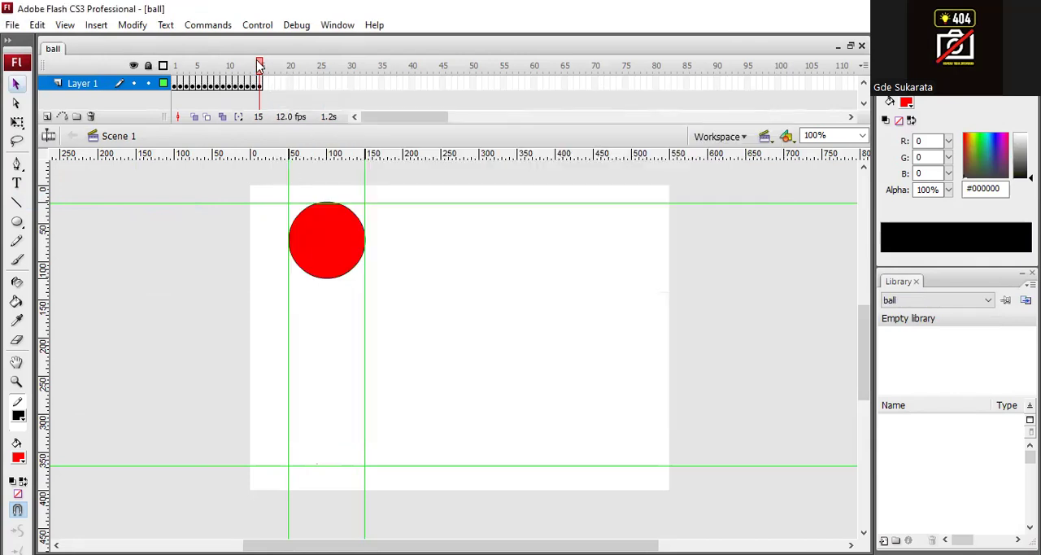
- Save a copy of the document to the Desktop under the name ball_tween
{"action": "left_click_drag", "start_coordinate": [260, 63], "coordinate": [284, 68]}
{"action": "left_click", "coordinate": [13, 25]}
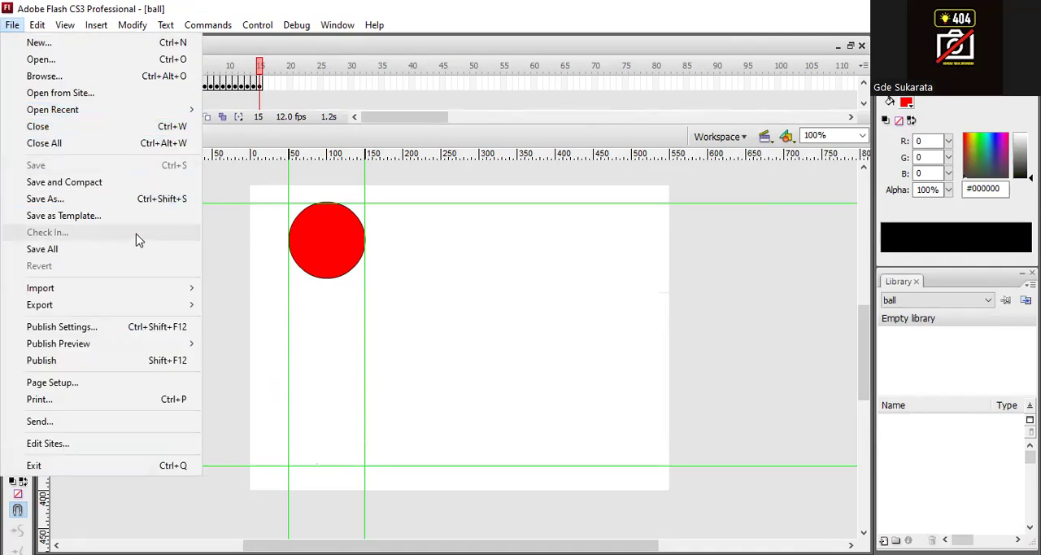
{"action": "left_click", "coordinate": [144, 199]}
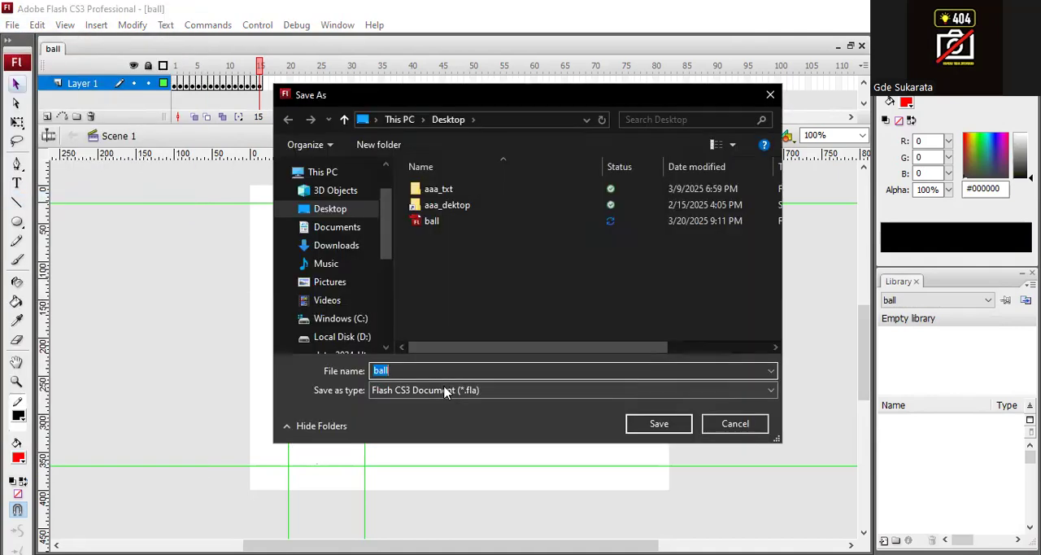
{"action": "left_click", "coordinate": [438, 372]}
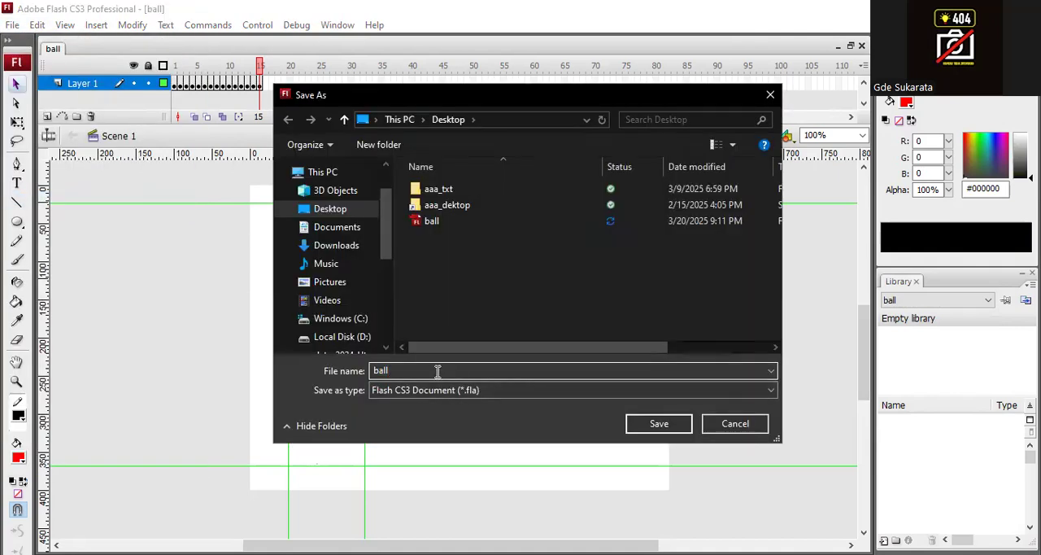
{"action": "type", "text": "_tween"}
{"action": "left_click", "coordinate": [665, 427]}
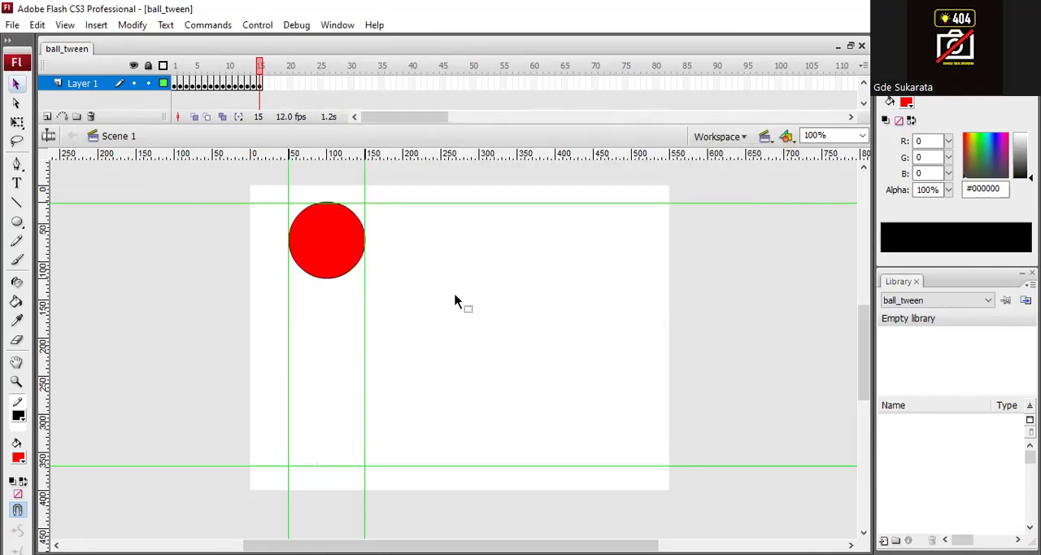
- Remove frames 2 to 15 from Layer 1, leaving only the keyframe at frame 1
{"action": "left_click", "coordinate": [260, 86]}
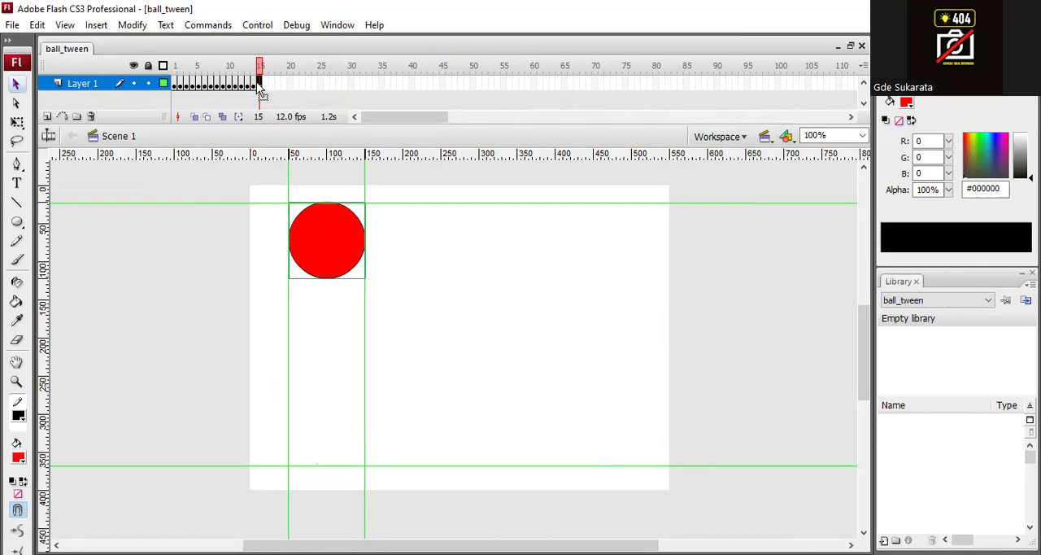
{"action": "left_click", "coordinate": [181, 83], "text": "shift"}
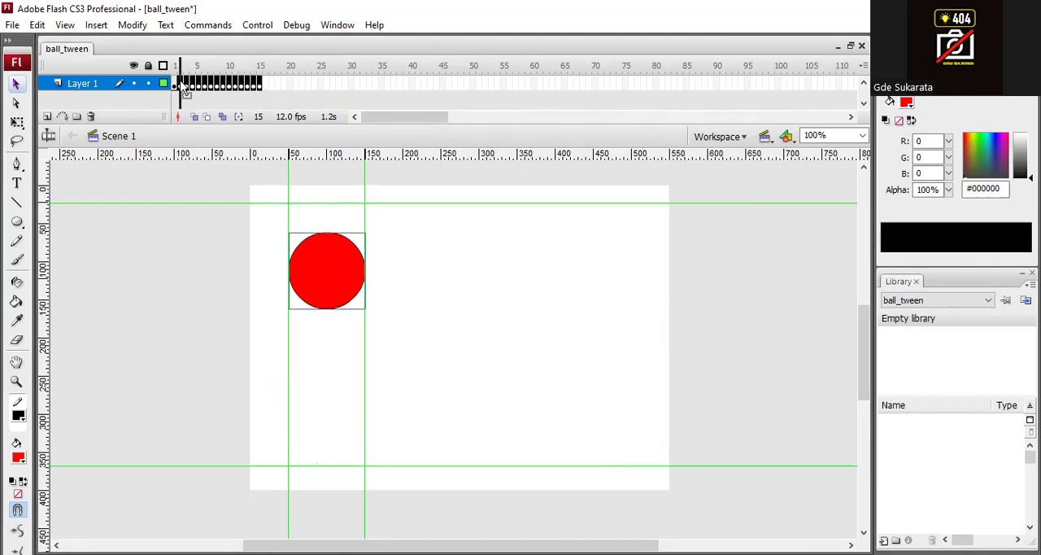
{"action": "right_click", "coordinate": [214, 81]}
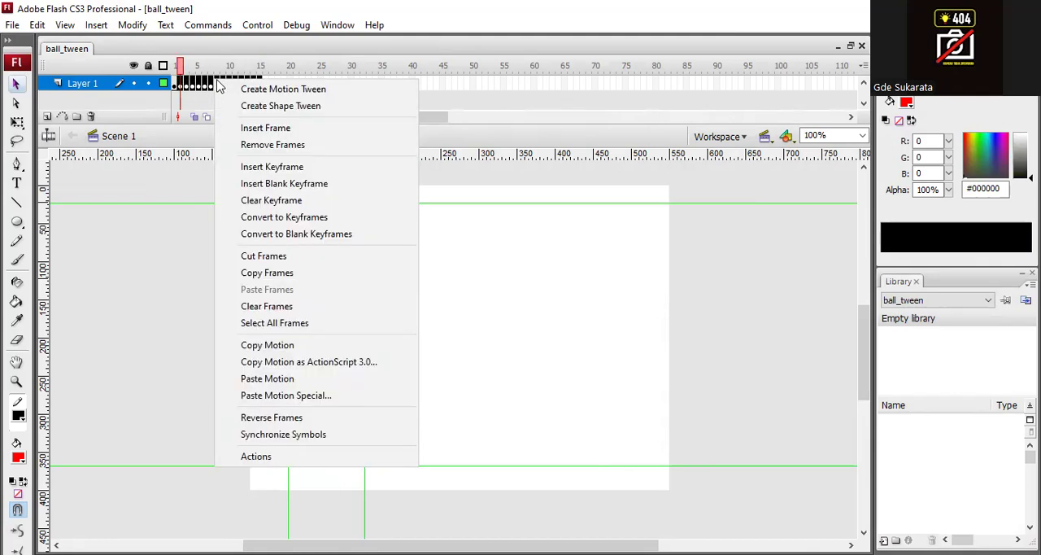
{"action": "left_click", "coordinate": [340, 144]}
{"action": "left_click", "coordinate": [174, 81]}
{"action": "left_click", "coordinate": [174, 85]}
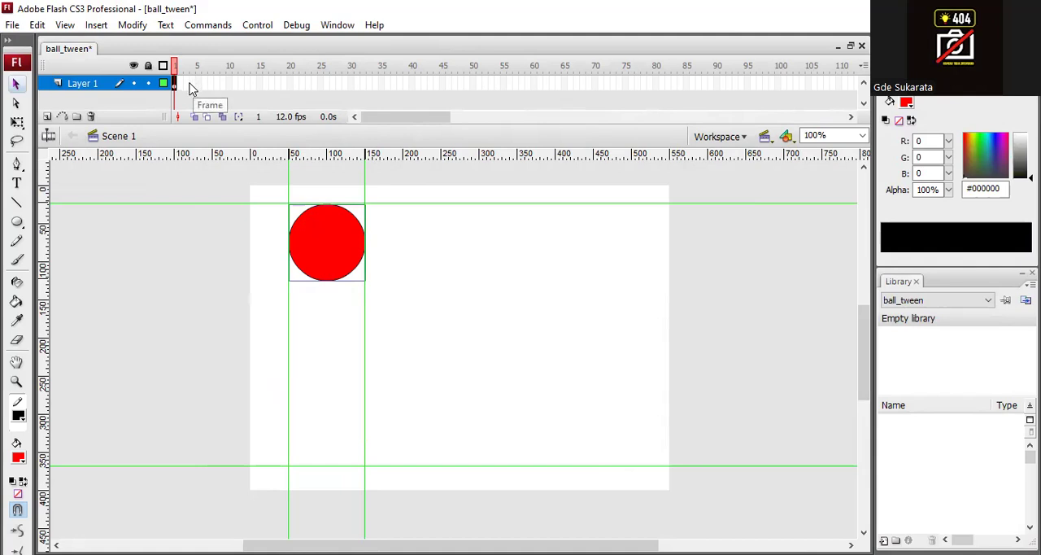
- Insert a keyframe at frame 20 and move the circle straight down onto the lower horizontal guide
{"action": "left_click", "coordinate": [292, 84]}
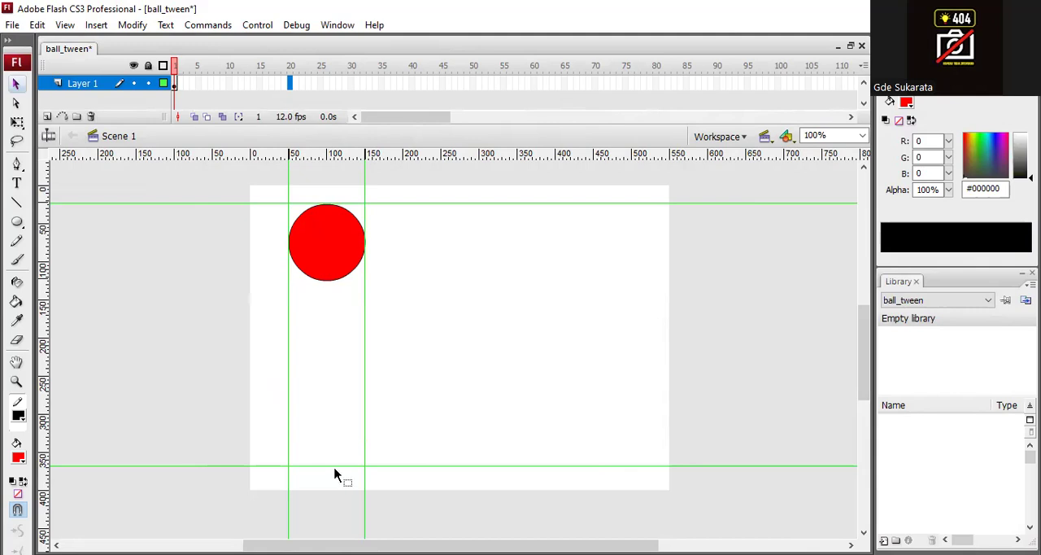
{"action": "right_click", "coordinate": [292, 85]}
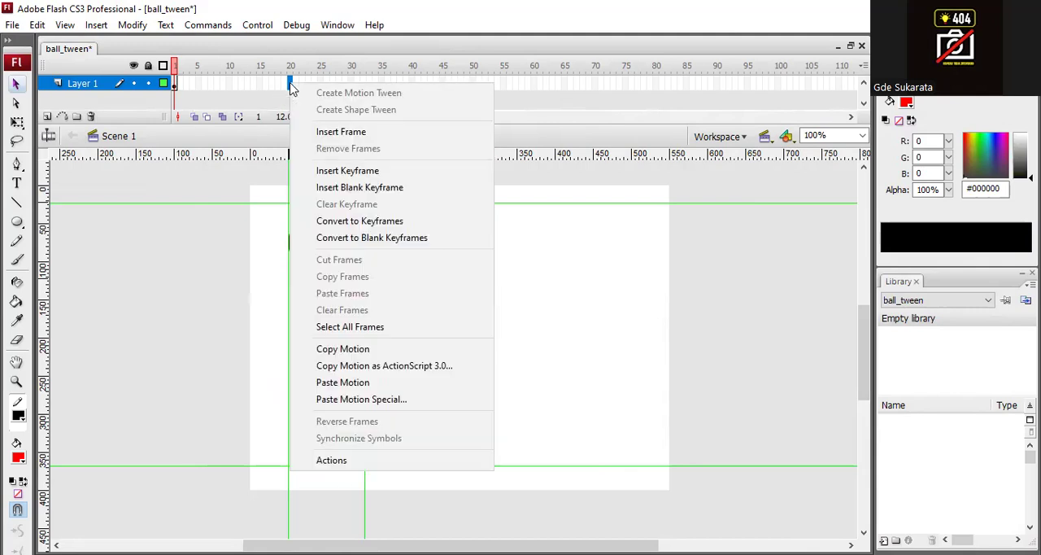
{"action": "left_click", "coordinate": [404, 173]}
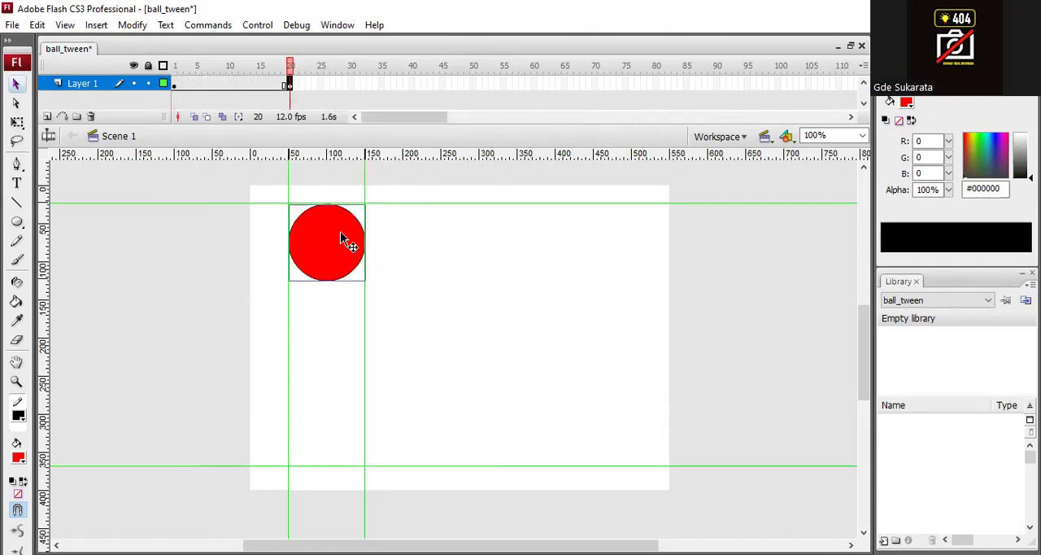
{"action": "left_click_drag", "start_coordinate": [340, 234], "coordinate": [343, 426]}
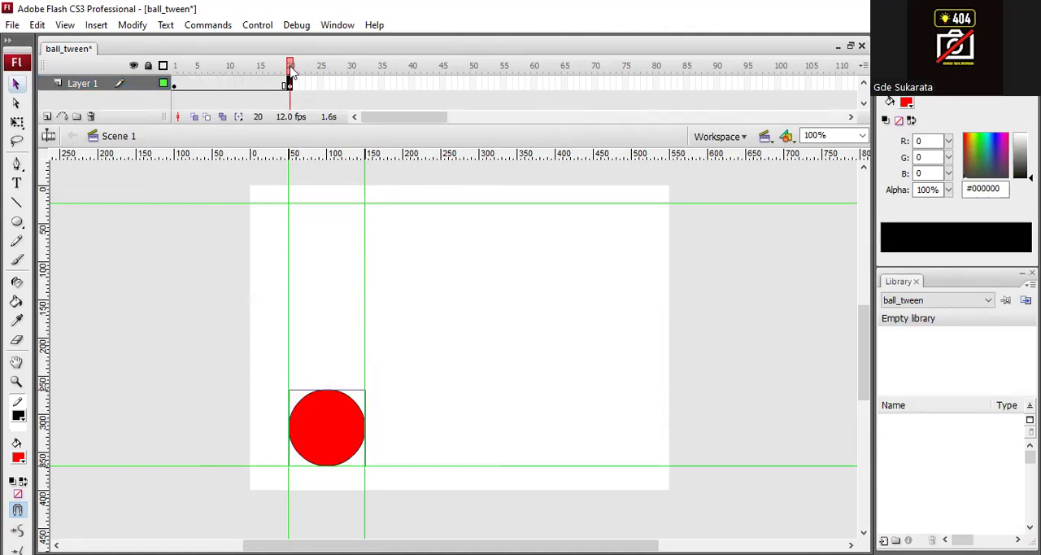
{"action": "mouse_move", "coordinate": [291, 68]}
{"action": "left_mouse_down"}
{"action": "mouse_move", "coordinate": [174, 65]}
{"action": "mouse_move", "coordinate": [287, 70]}
{"action": "left_mouse_up"}
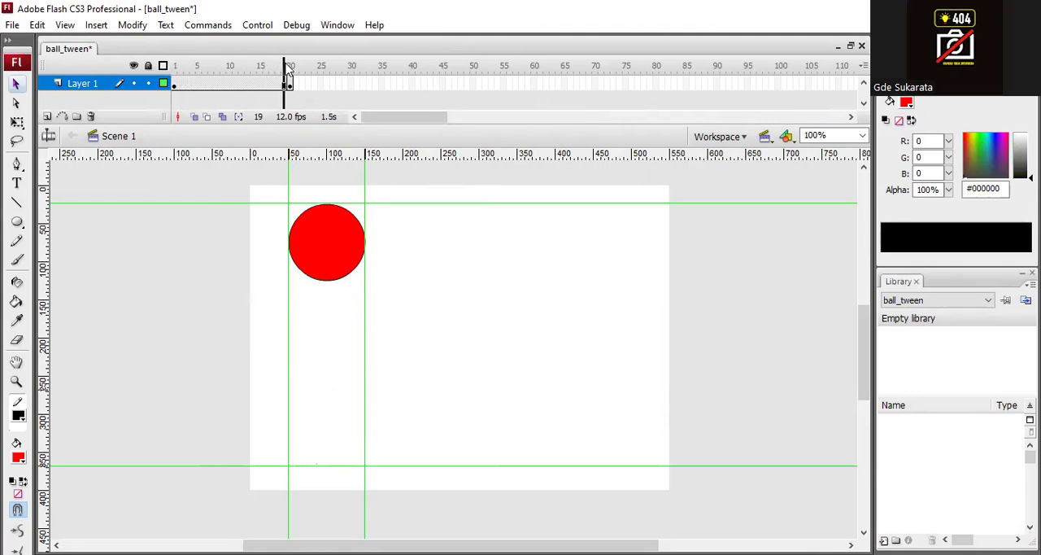
{"action": "left_click_drag", "start_coordinate": [287, 70], "coordinate": [291, 70]}
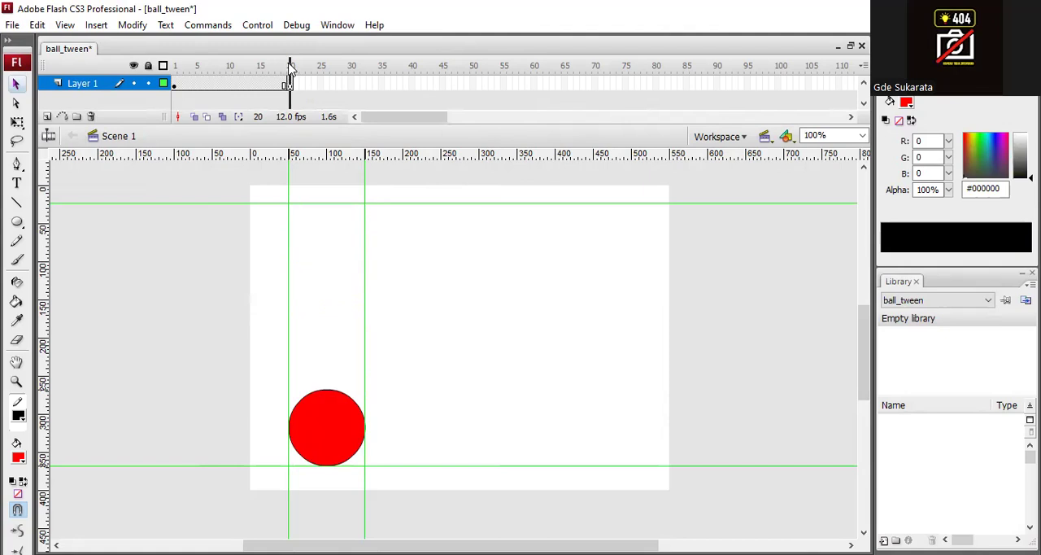
- Add a keyframe at frame 21 that repeats the circle's position from frame 20
{"action": "left_click", "coordinate": [315, 85]}
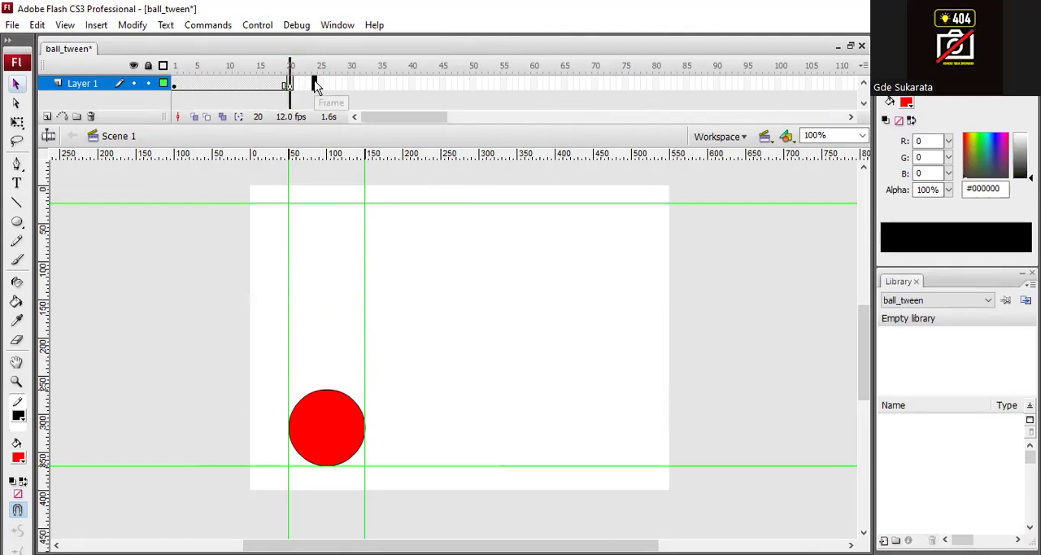
{"action": "left_click", "coordinate": [290, 85]}
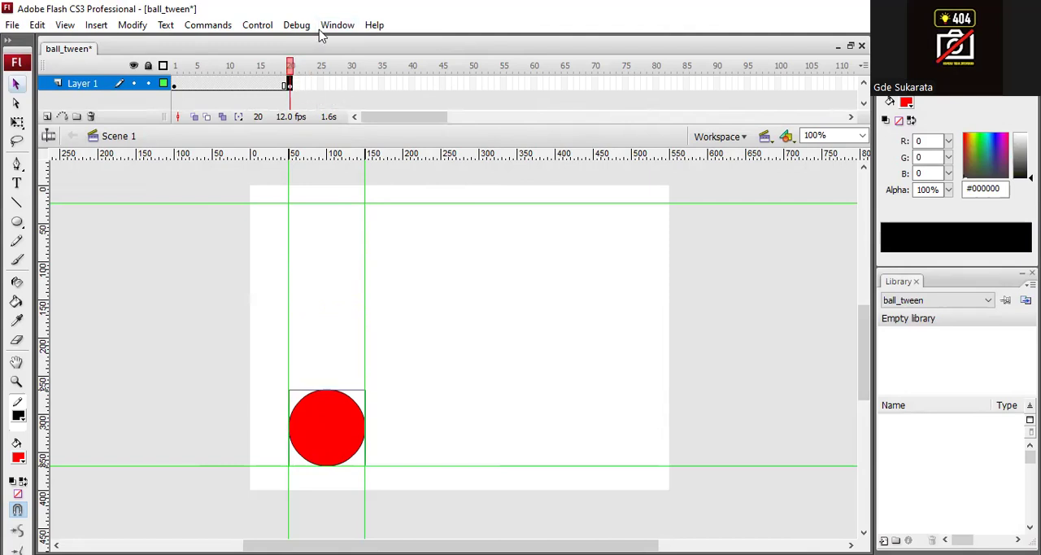
{"action": "key", "text": "F6"}
{"action": "left_click", "coordinate": [290, 65]}
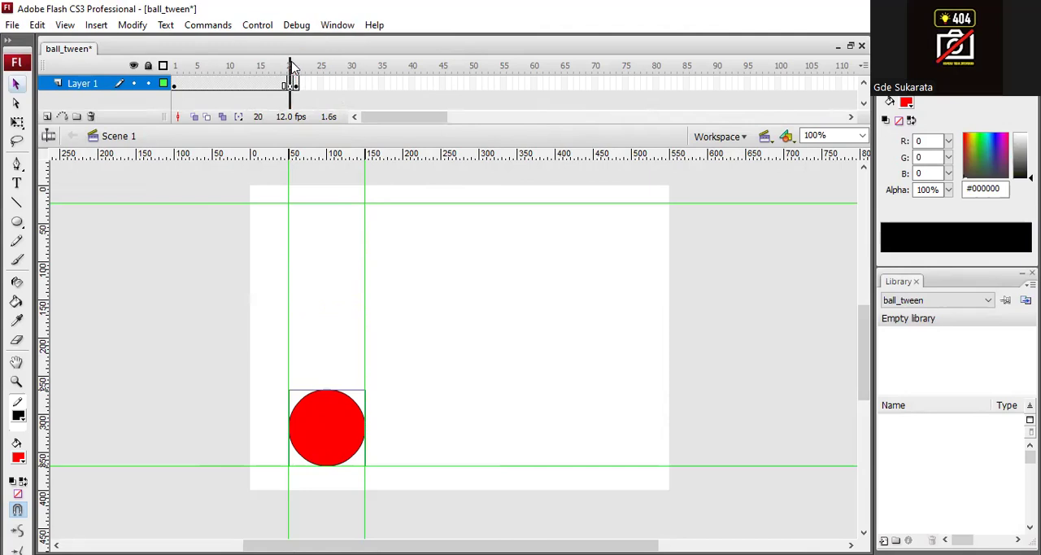
- Create a motion tween between the keyframes at frames 1 and 20 and scrub through it to frame 20
{"action": "left_click", "coordinate": [222, 86]}
{"action": "left_click", "coordinate": [203, 87]}
{"action": "left_click", "coordinate": [235, 86]}
{"action": "left_click", "coordinate": [253, 85]}
{"action": "left_click", "coordinate": [223, 85]}
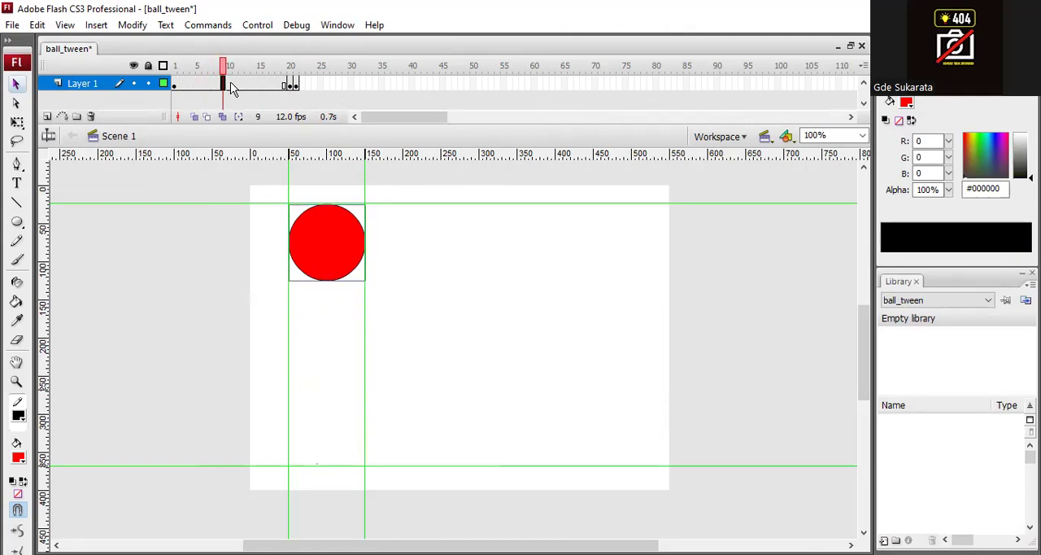
{"action": "right_click", "coordinate": [232, 87]}
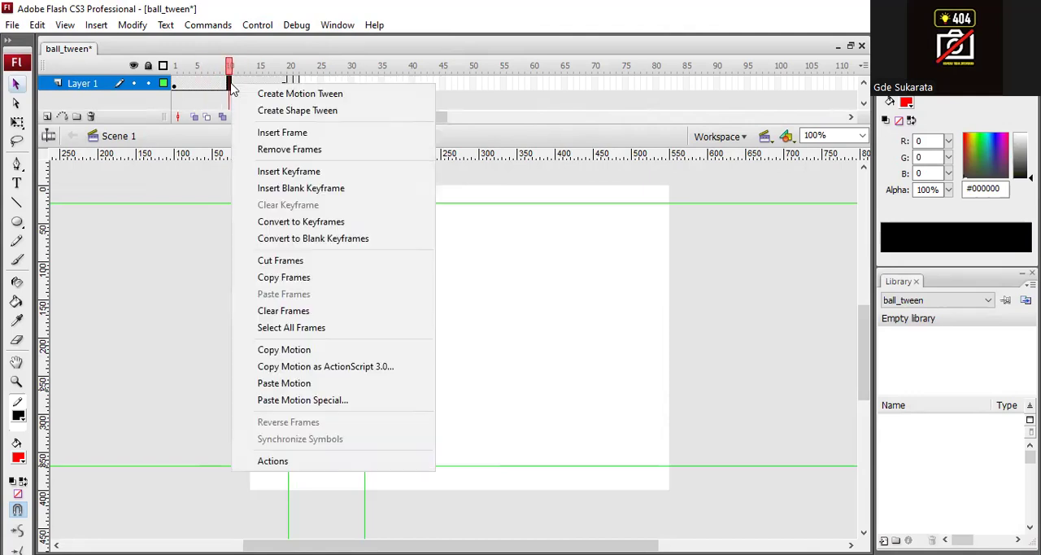
{"action": "left_click", "coordinate": [350, 95]}
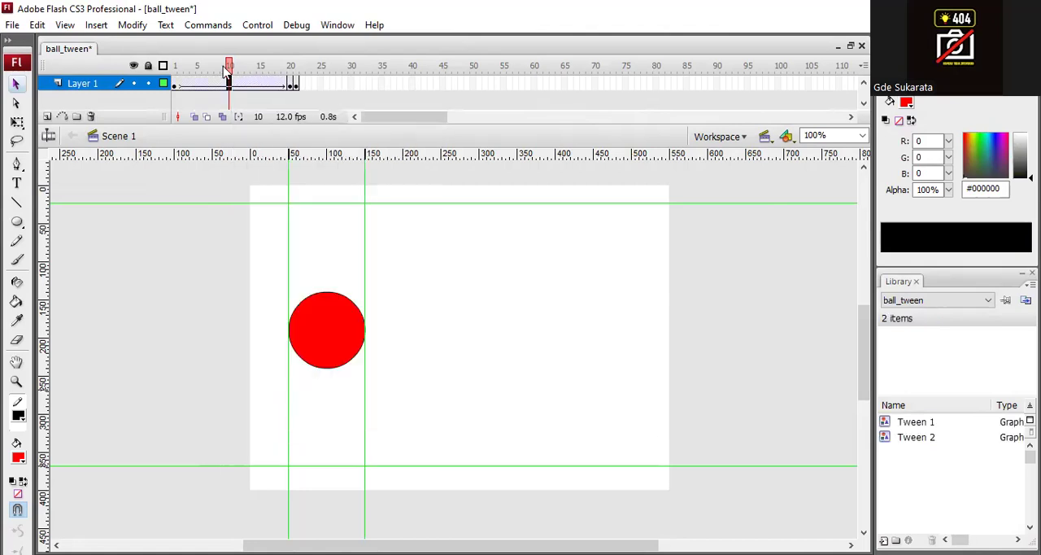
{"action": "mouse_move", "coordinate": [229, 70]}
{"action": "left_mouse_down"}
{"action": "mouse_move", "coordinate": [175, 72]}
{"action": "mouse_move", "coordinate": [293, 72]}
{"action": "left_mouse_up"}
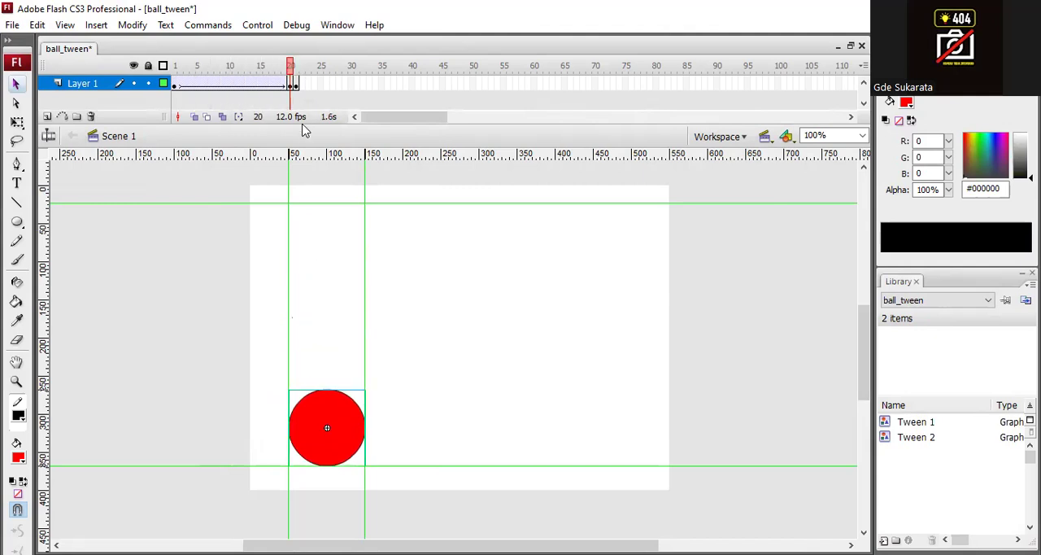
- Insert a keyframe at frame 40 and move the circle straight up to the upper horizontal guide
{"action": "left_click", "coordinate": [298, 86]}
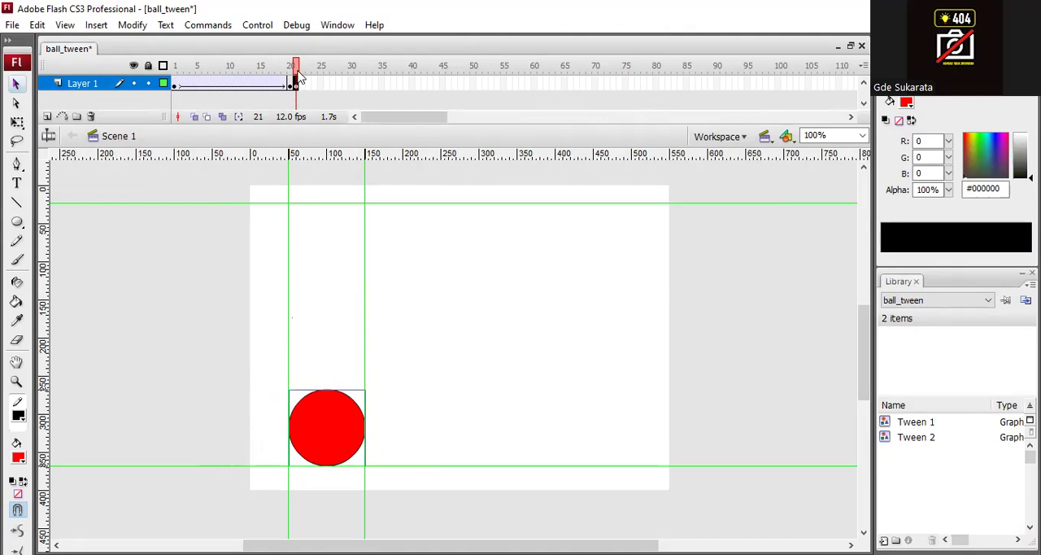
{"action": "left_click", "coordinate": [412, 84]}
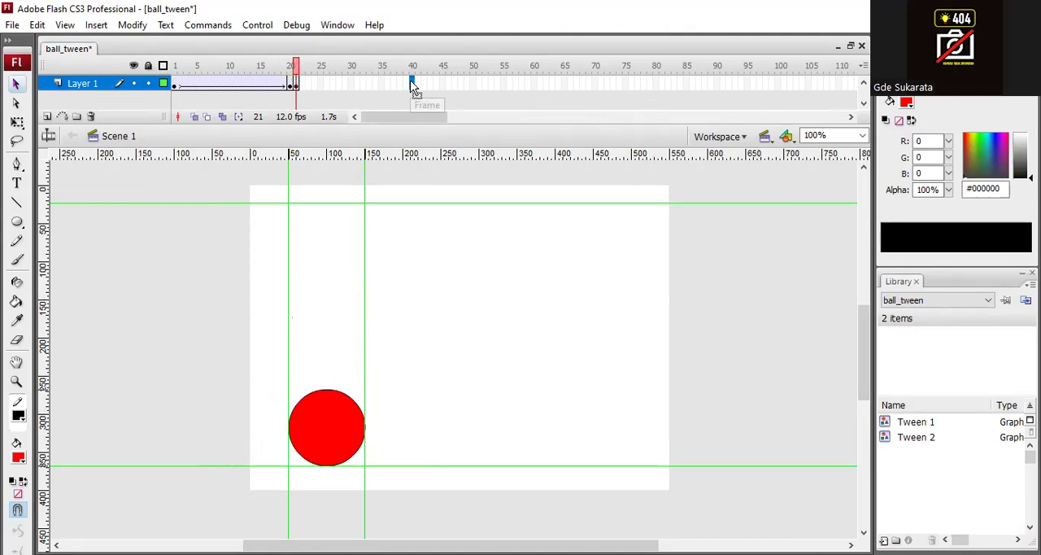
{"action": "right_click", "coordinate": [412, 86]}
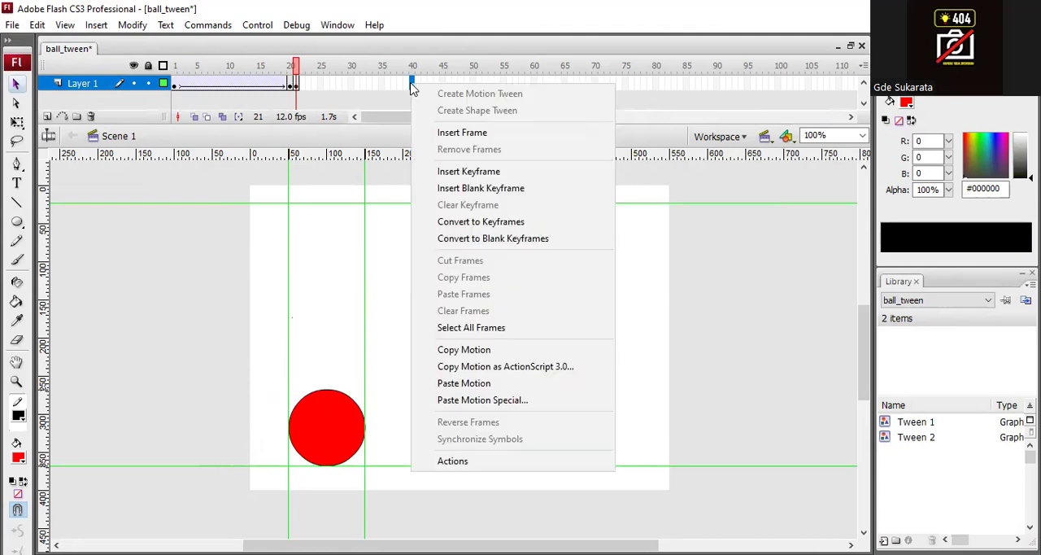
{"action": "left_click", "coordinate": [502, 171]}
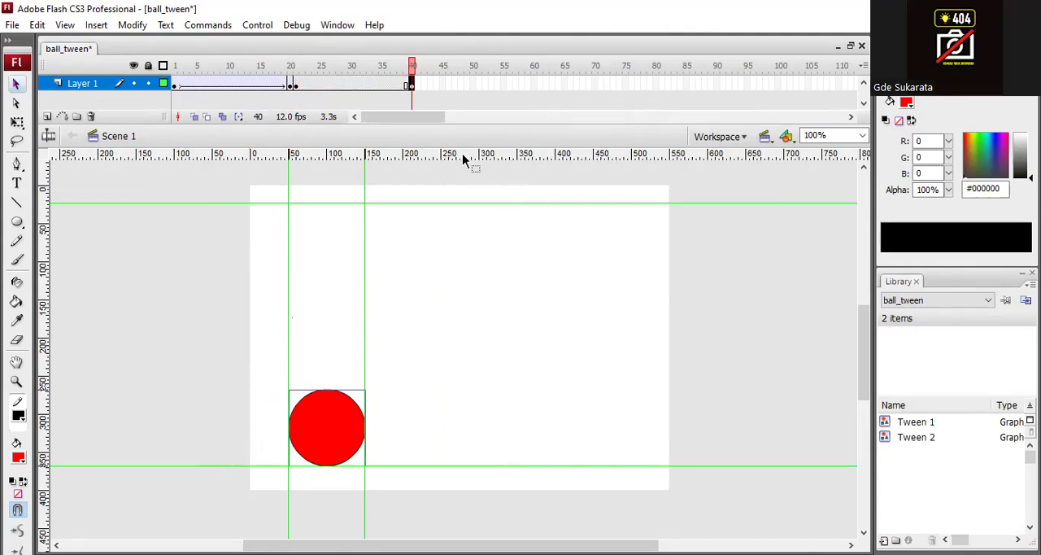
{"action": "left_click", "coordinate": [395, 84]}
{"action": "left_click", "coordinate": [412, 84]}
{"action": "left_click_drag", "start_coordinate": [344, 425], "coordinate": [342, 242]}
- Create a motion tween between the keyframes at frames 21 and 40
{"action": "left_click", "coordinate": [340, 85]}
{"action": "left_click", "coordinate": [341, 86]}
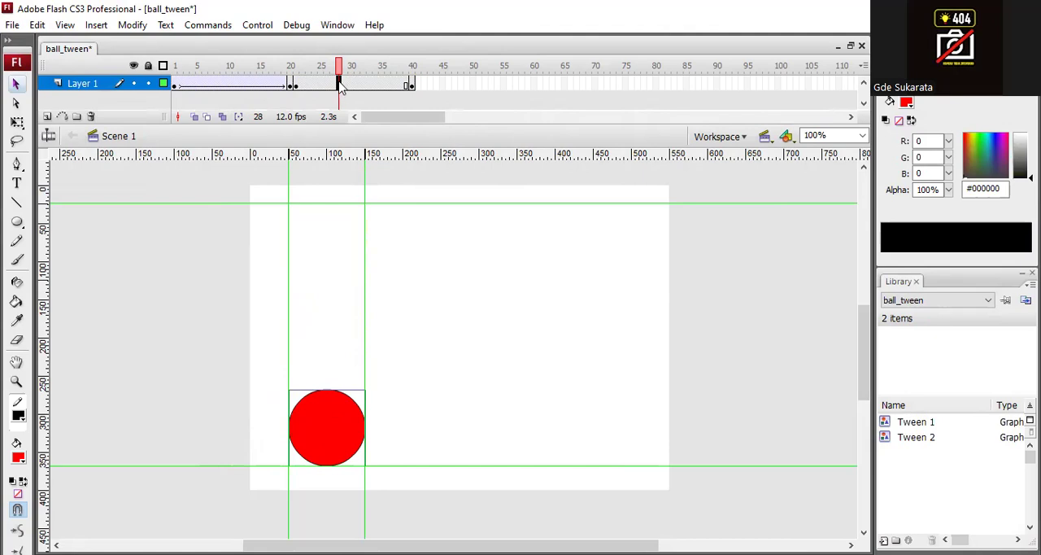
{"action": "right_click", "coordinate": [340, 82]}
{"action": "left_click", "coordinate": [406, 92]}
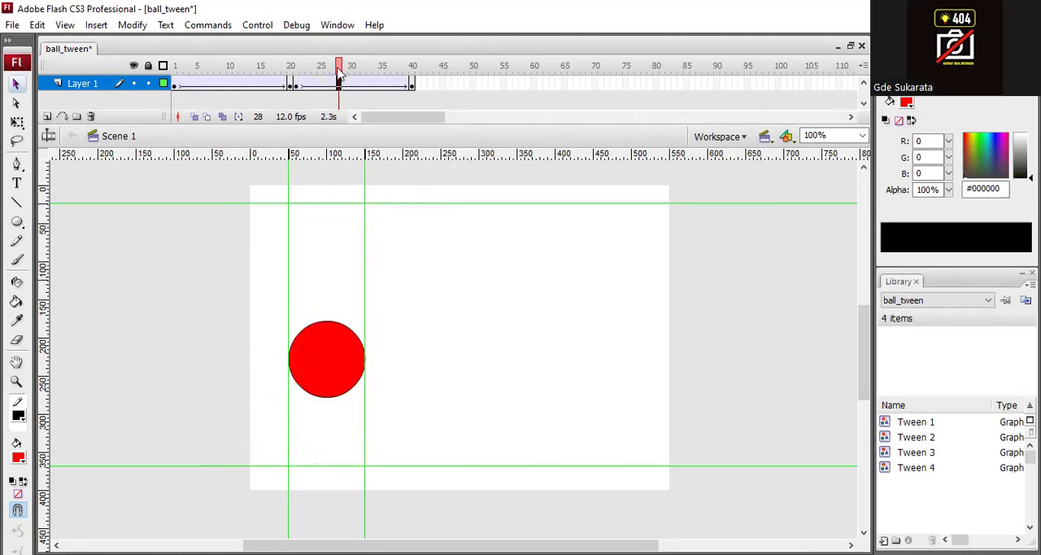
- Scrub the upward tween to frame 34, preview the animation with Test Movie and close the preview
{"action": "left_click_drag", "start_coordinate": [341, 65], "coordinate": [376, 65]}
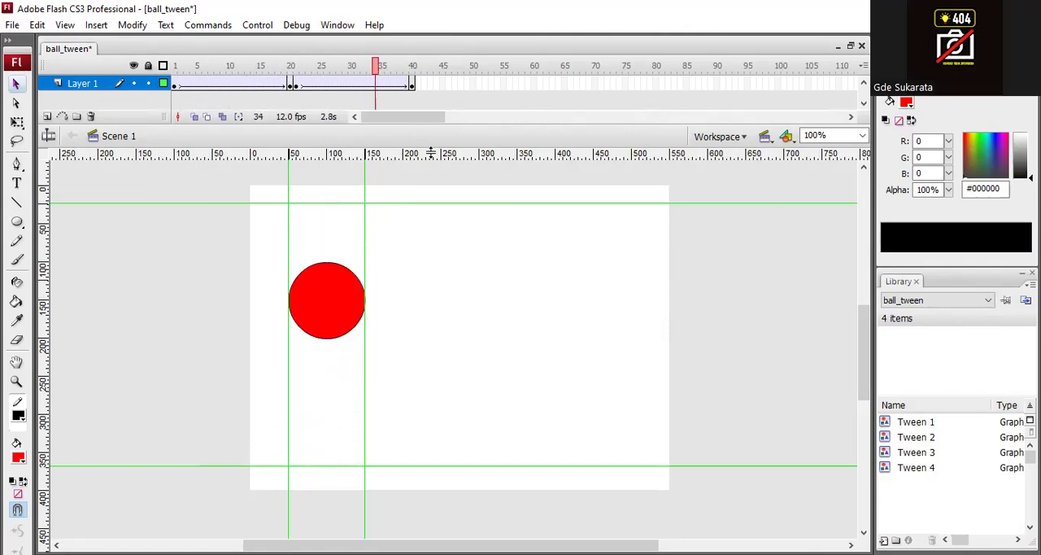
{"action": "key", "text": "ctrl+Return"}
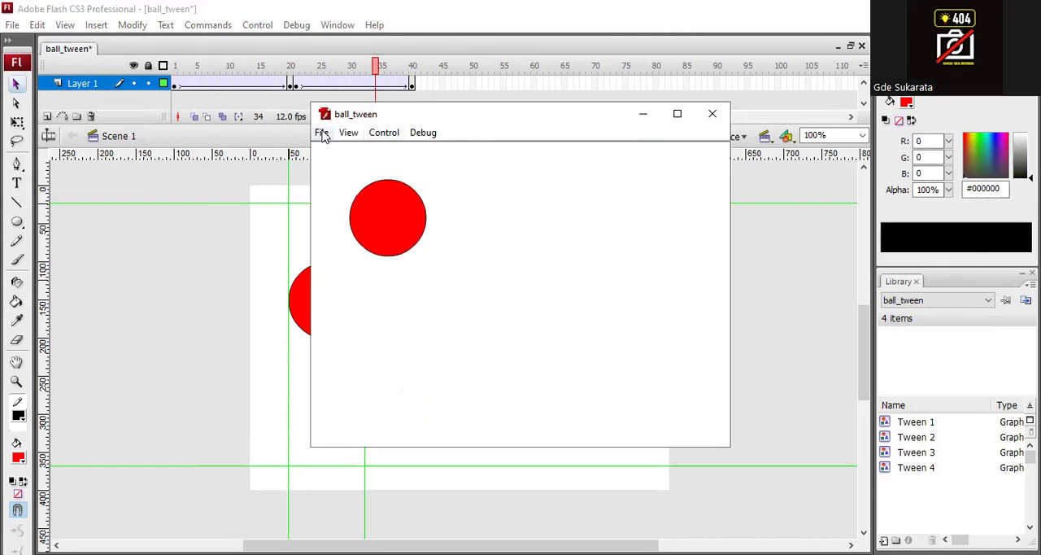
{"action": "left_click", "coordinate": [716, 116]}
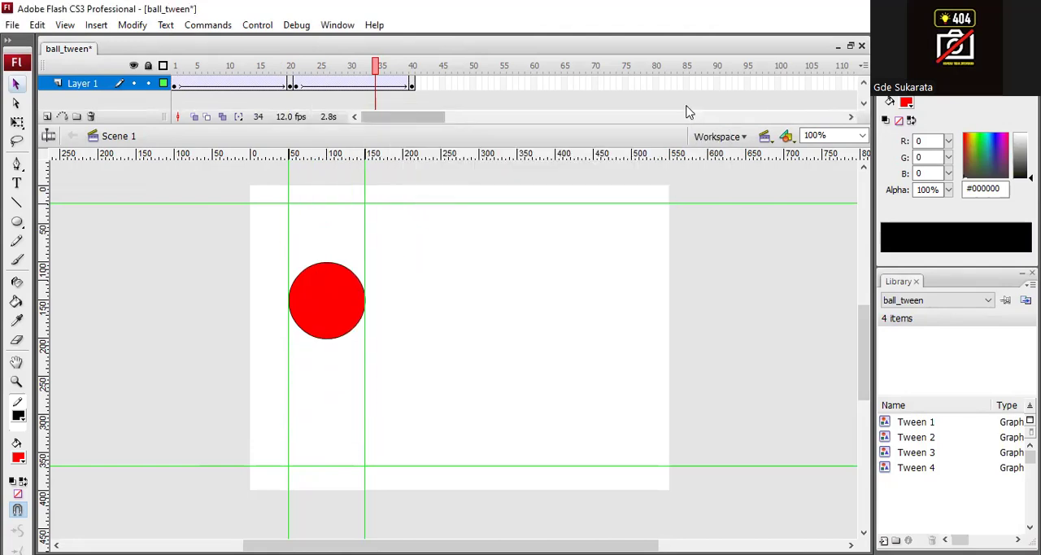